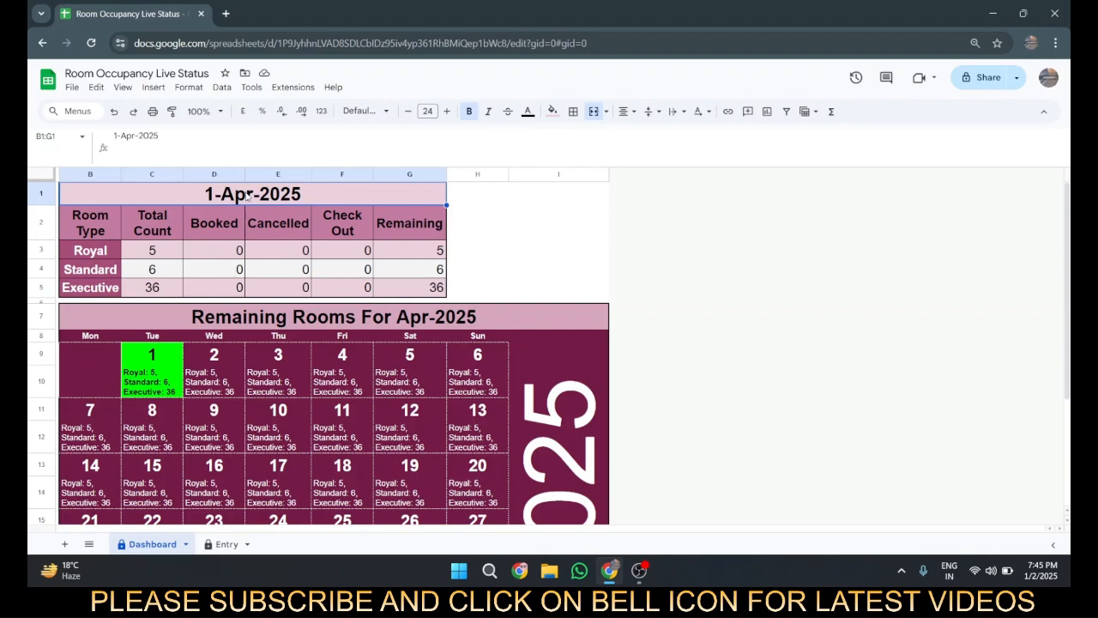
Step: Review the data validation rules that apply to the dashboard's date cell
key("alt+d")
key("l")
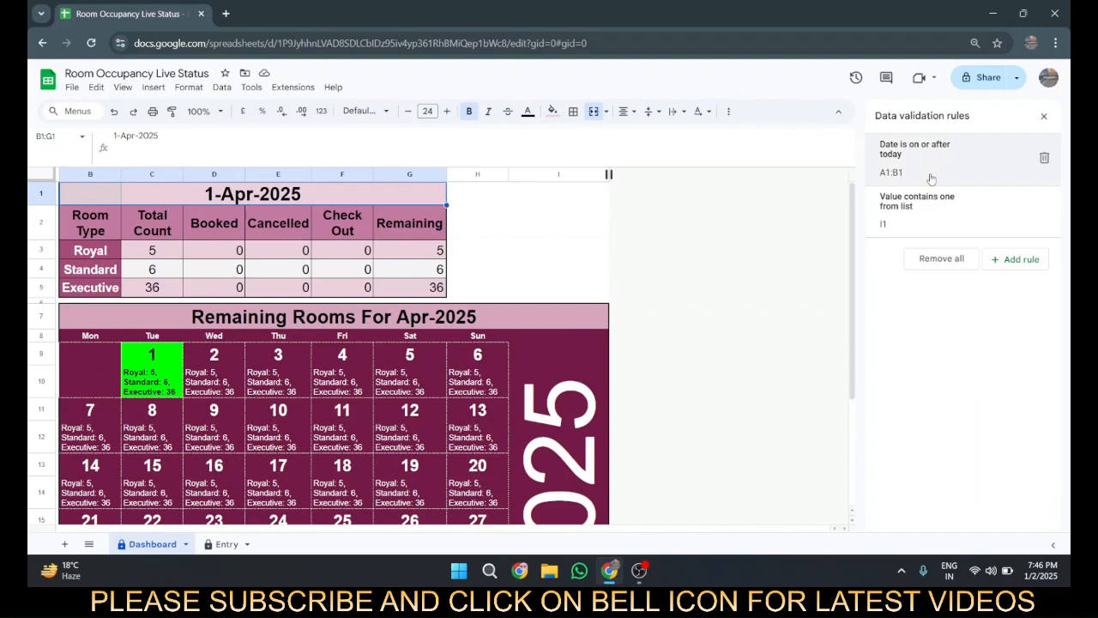
left_click(1039, 120)
Step: Examine the Room Type labels, the Total Count entries and the Royal row's Booked cell in the summary table
left_click(112, 250)
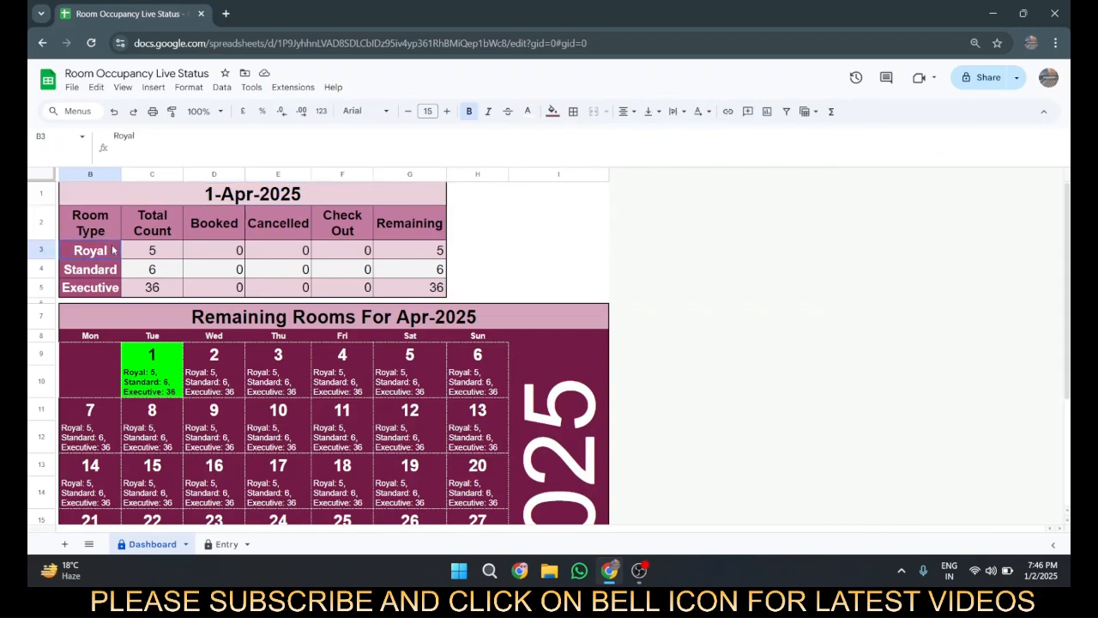
left_click(105, 230)
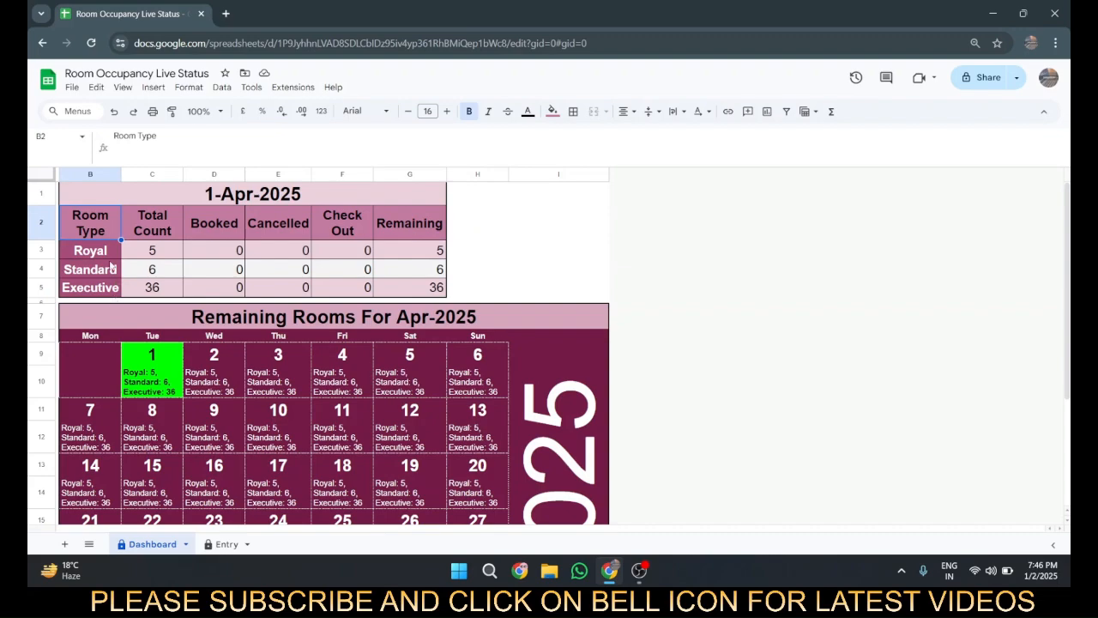
left_click(172, 256)
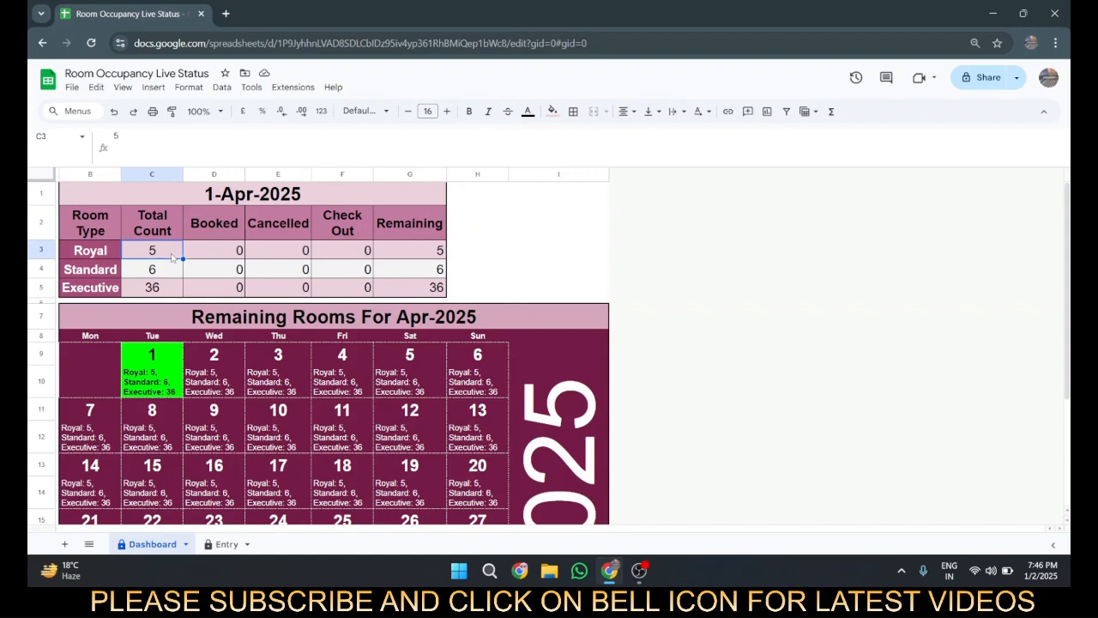
left_click(152, 275)
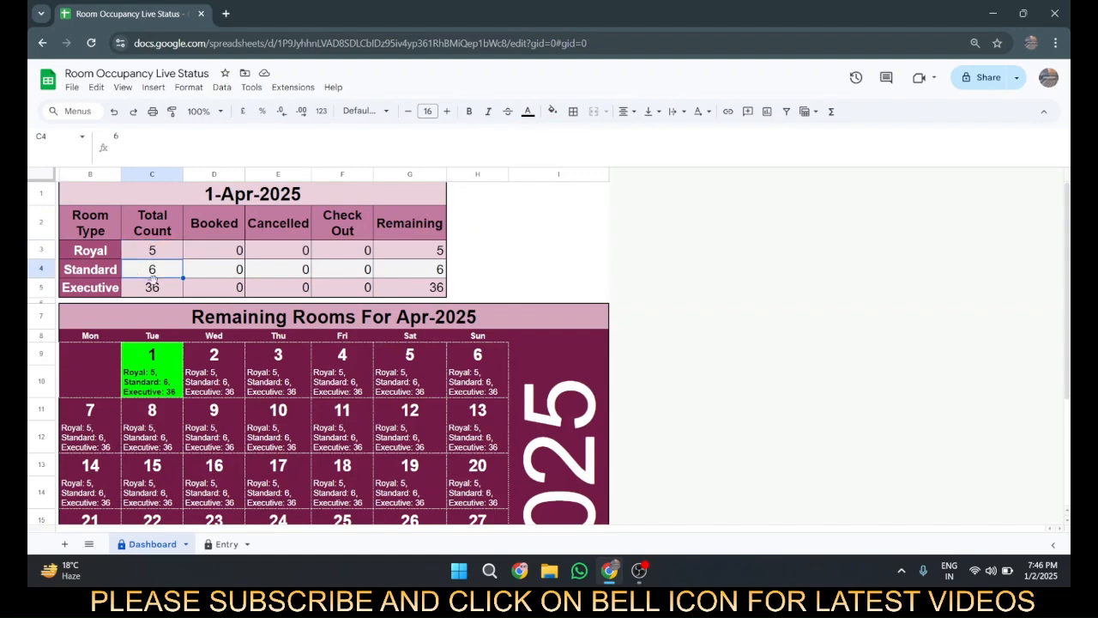
left_click(176, 290)
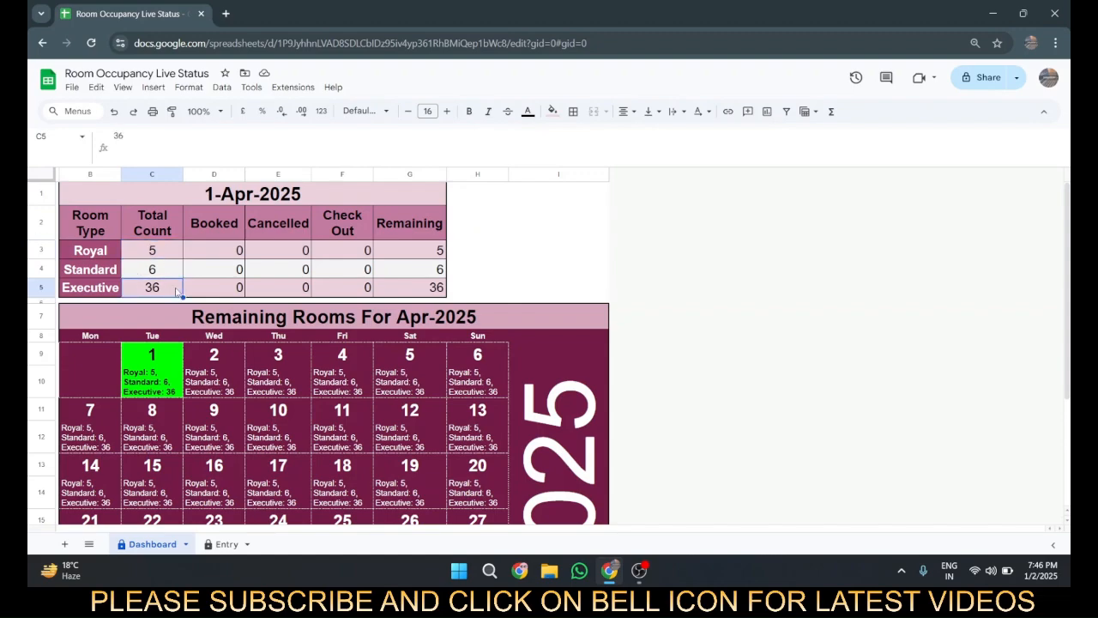
left_click(221, 251)
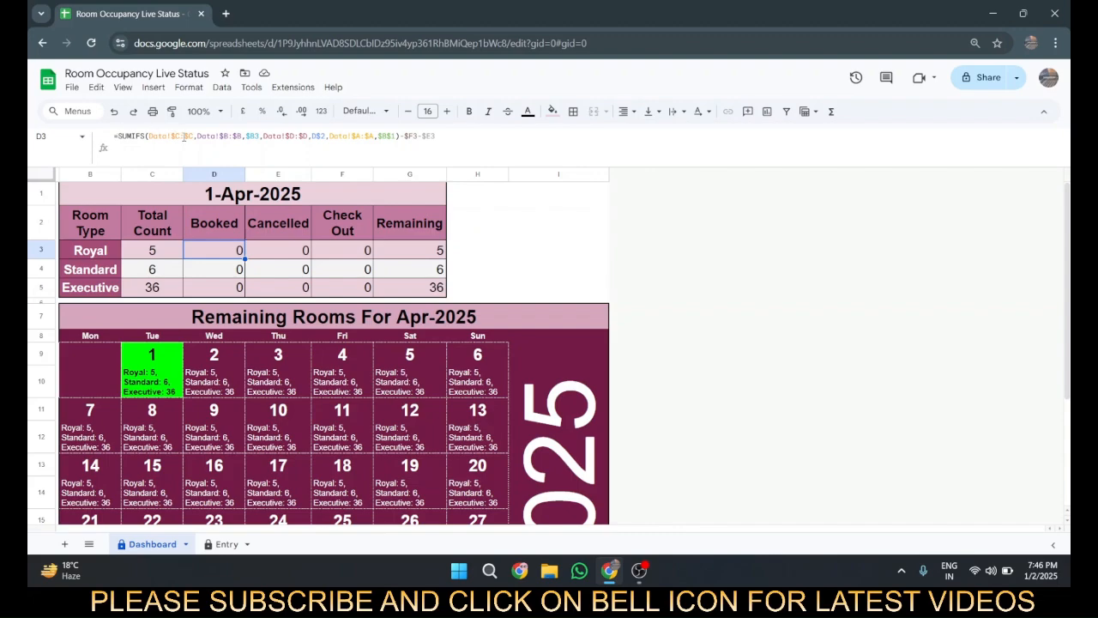
Step: Unhide the Data sheet, look over its Number of Rooms column and return to the Dashboard sheet
left_click(93, 551)
left_click(111, 518)
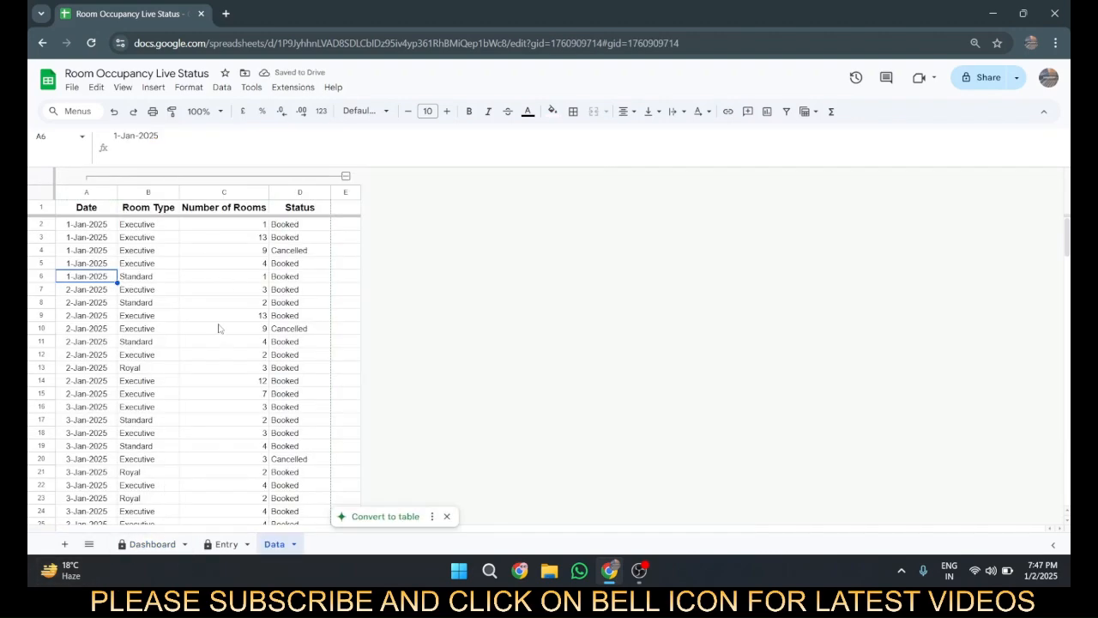
left_click(241, 258)
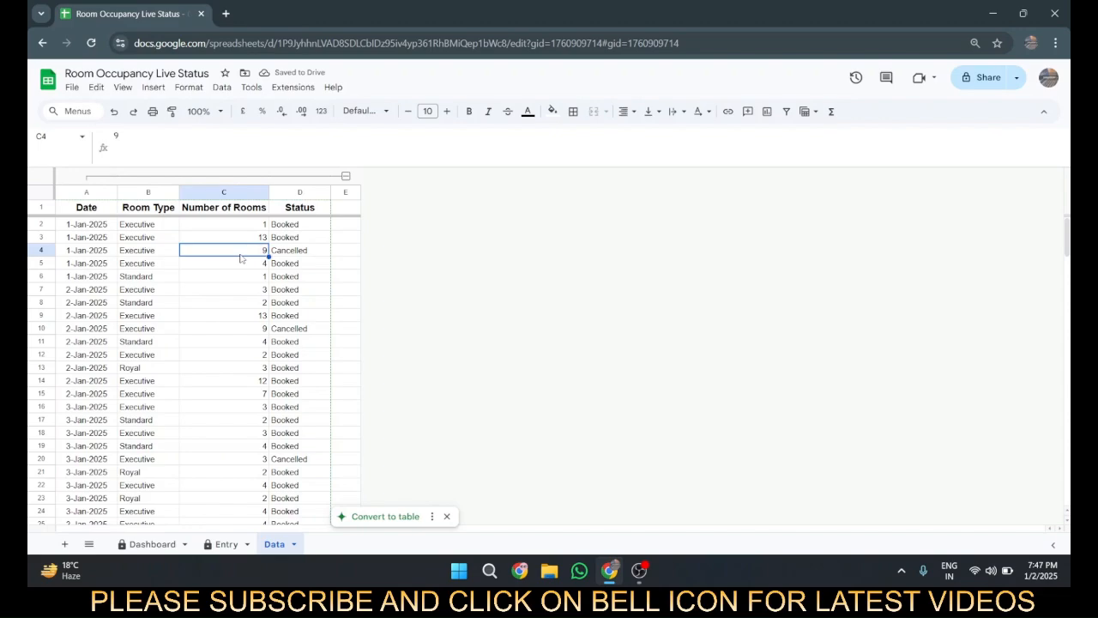
left_click(228, 544)
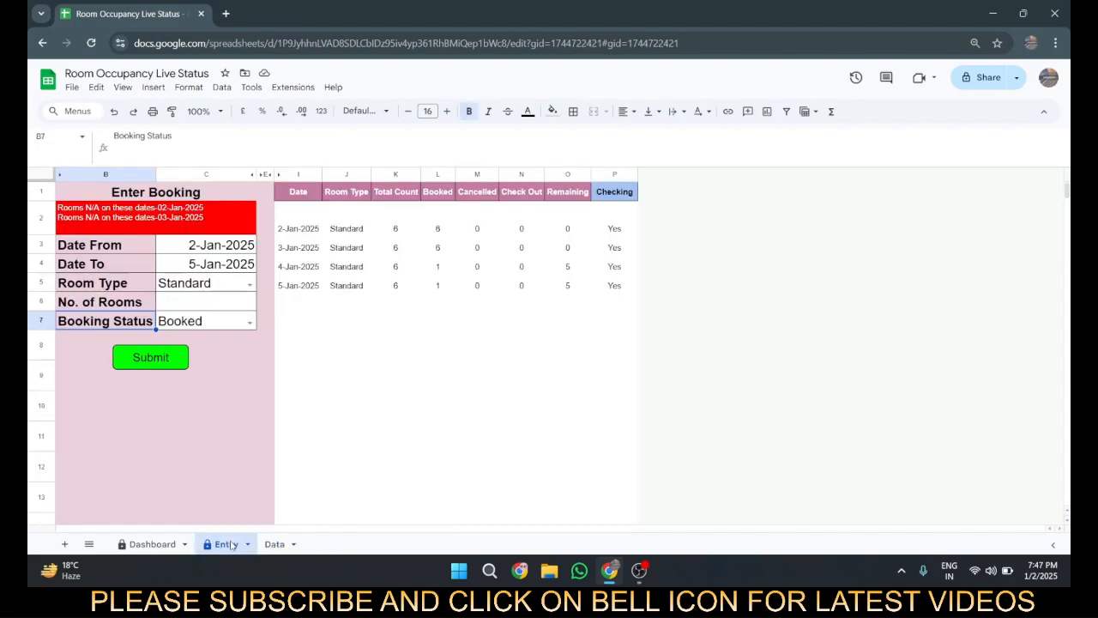
left_click(169, 544)
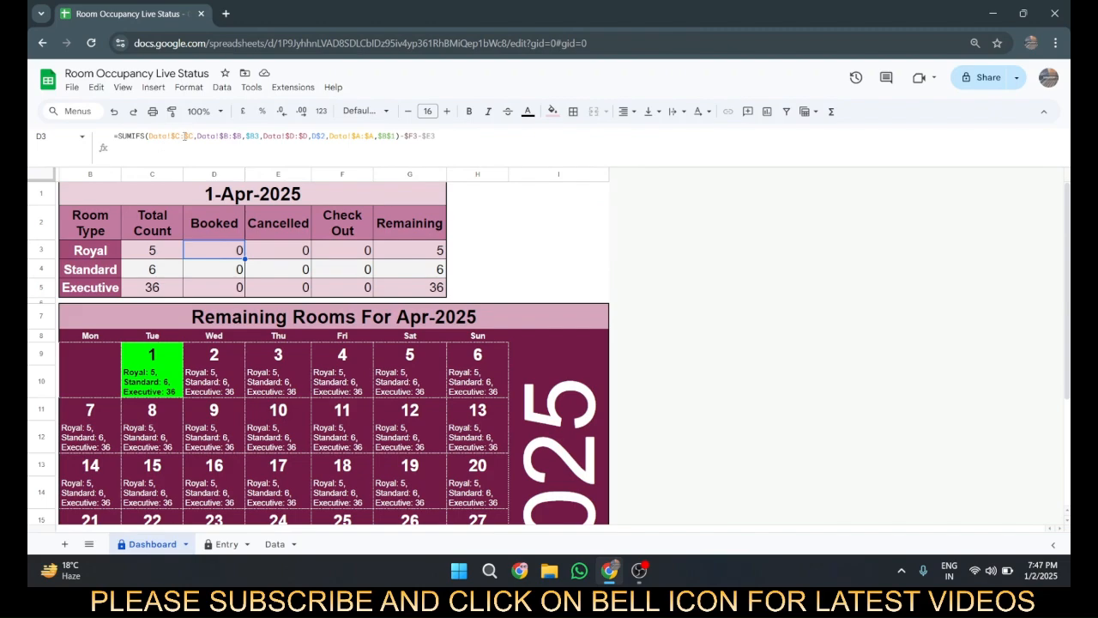
Step: Review the sum range and criteria of the SUMIFS formula in the Royal row's Booked cell
double_click(185, 135)
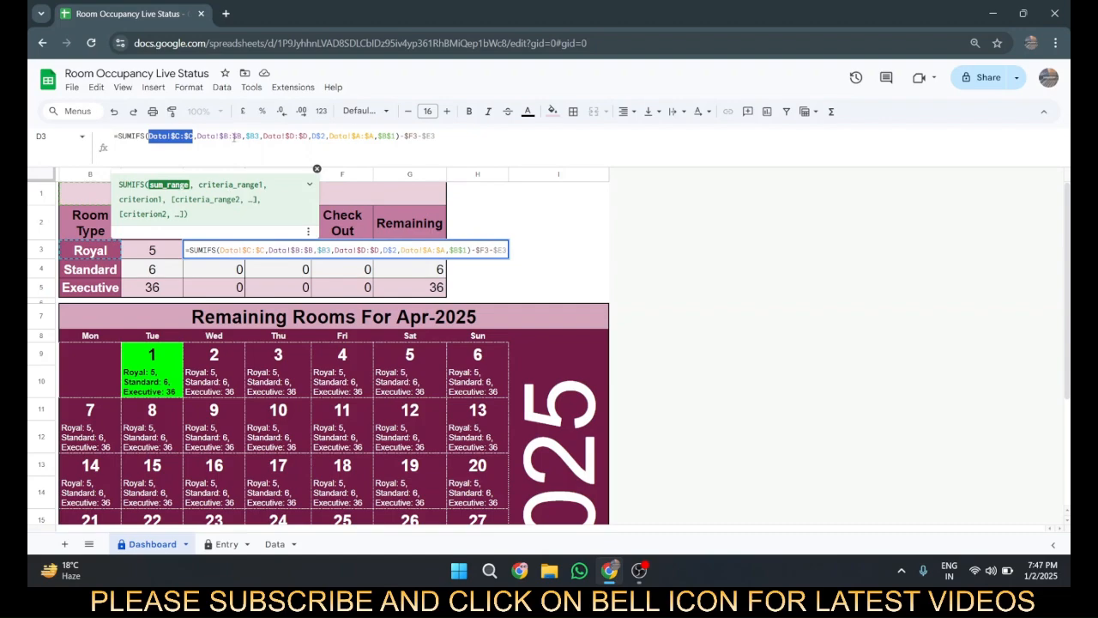
left_click(299, 135)
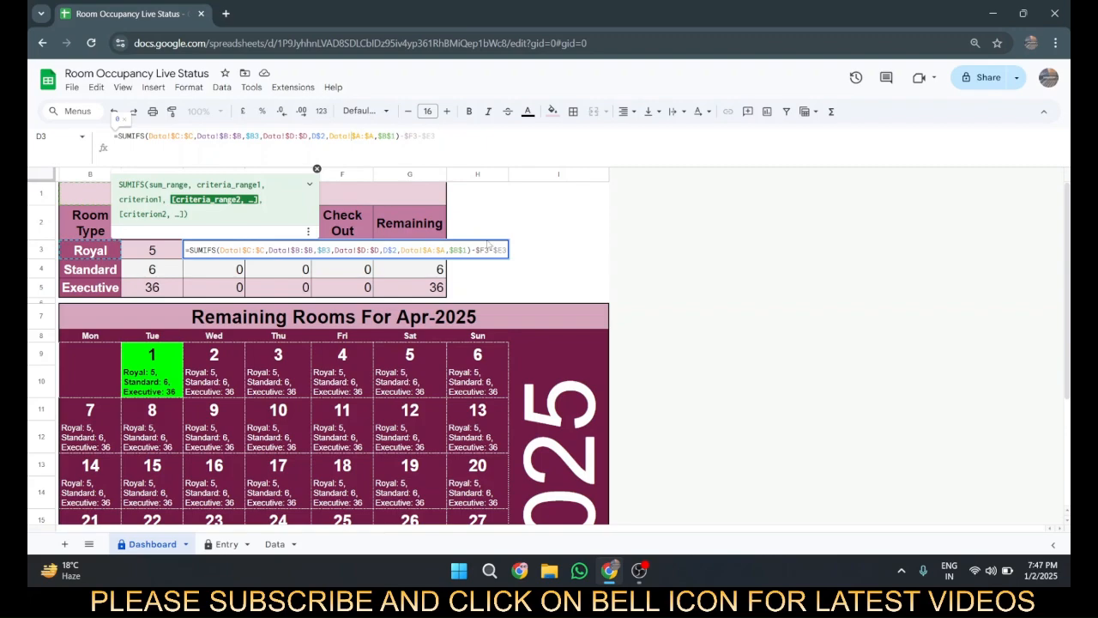
left_click(489, 234)
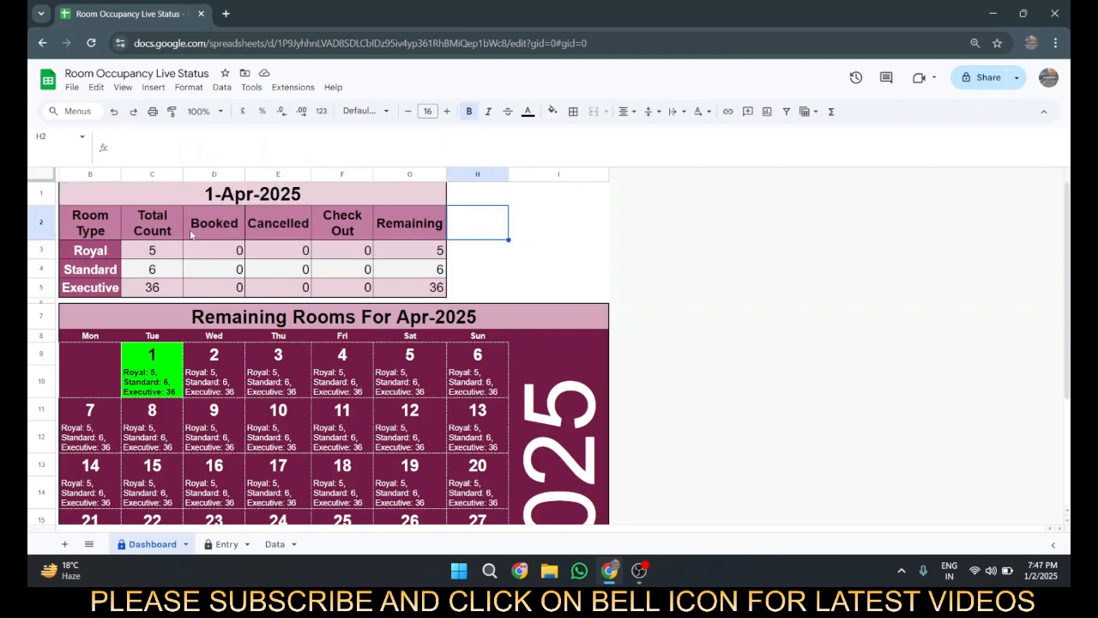
Step: Compare the Royal row's Booked, Cancelled, Check Out and Remaining formulas with its Total Count
left_click(273, 235)
left_click(336, 250)
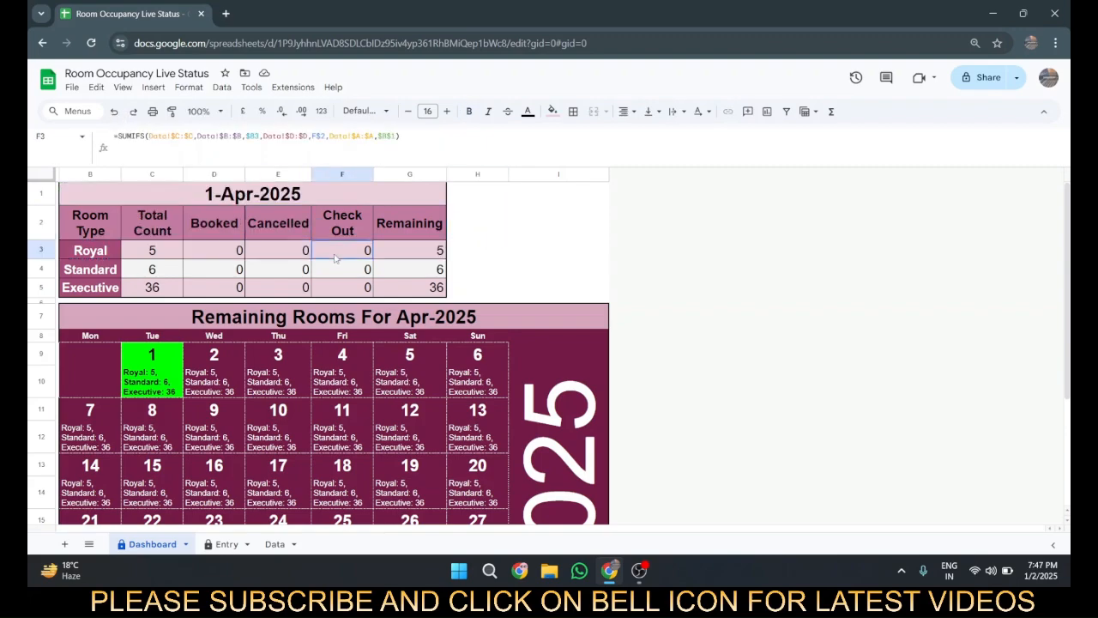
left_click(219, 257)
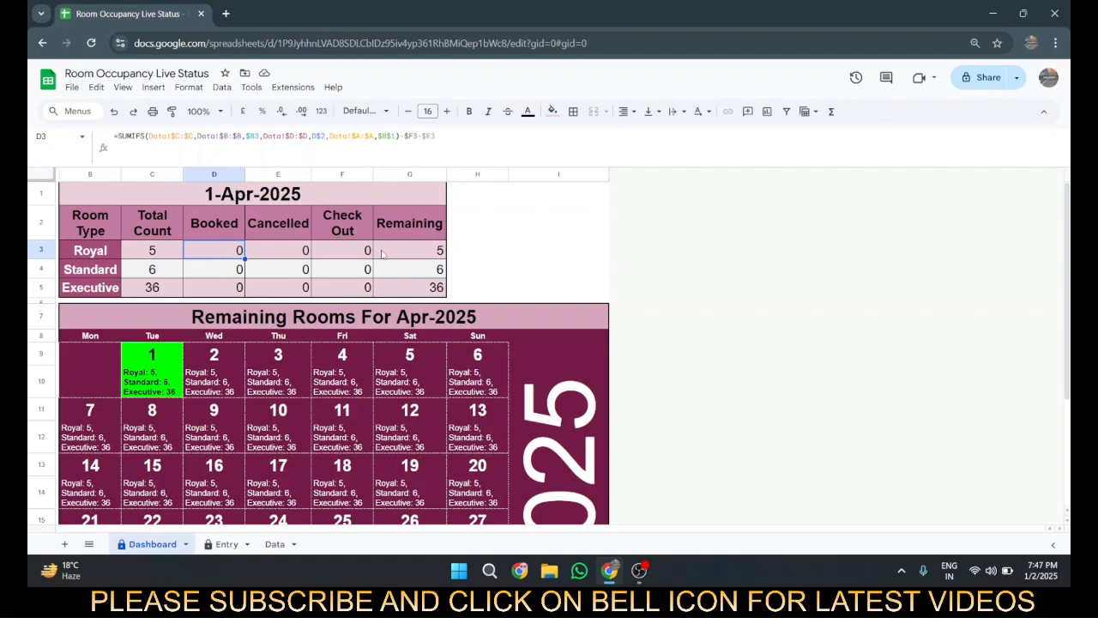
left_click(266, 249)
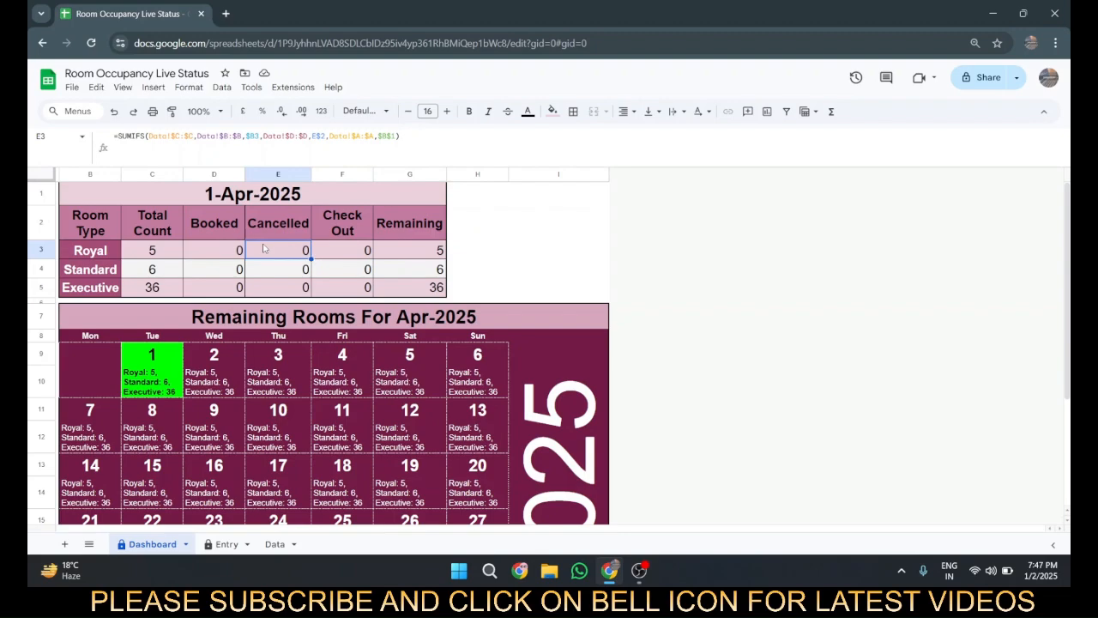
left_click(332, 255)
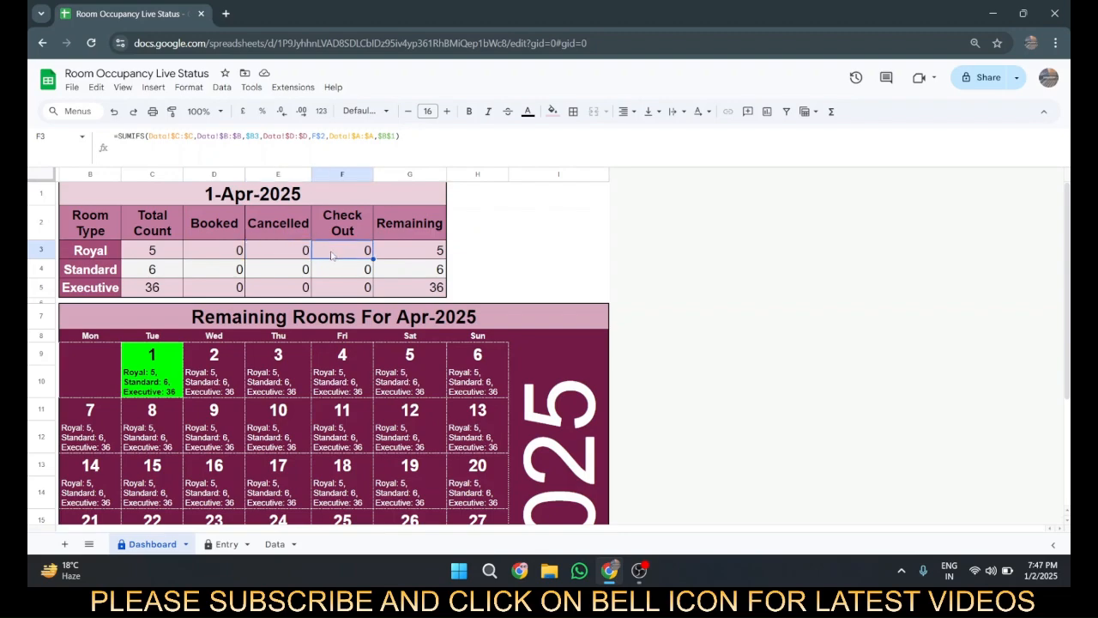
left_click(410, 250)
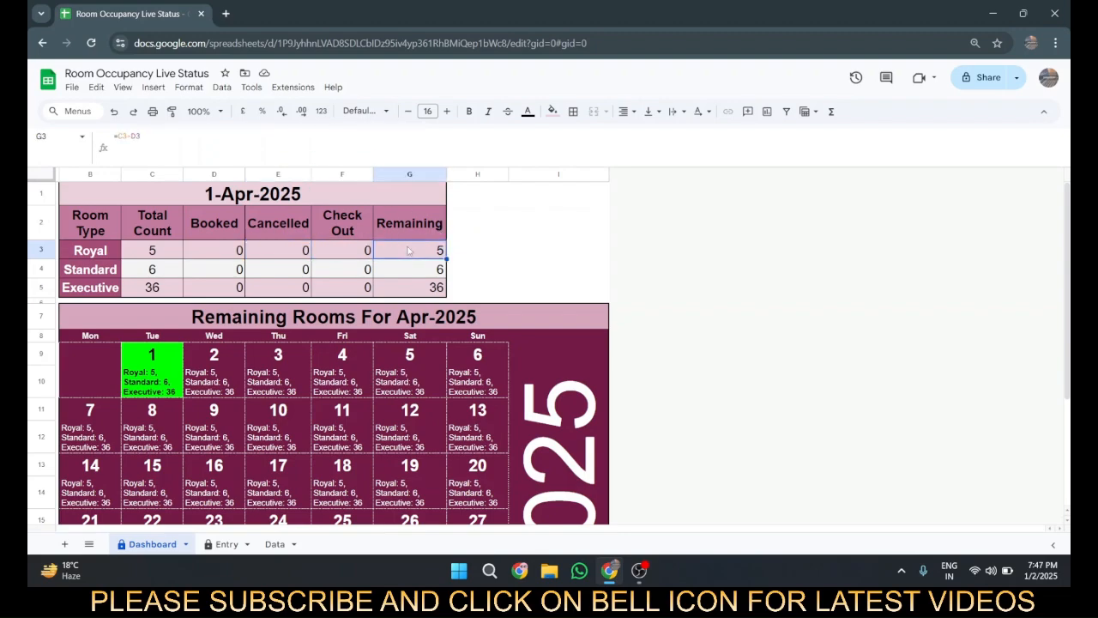
left_click(175, 255)
left_click(202, 254)
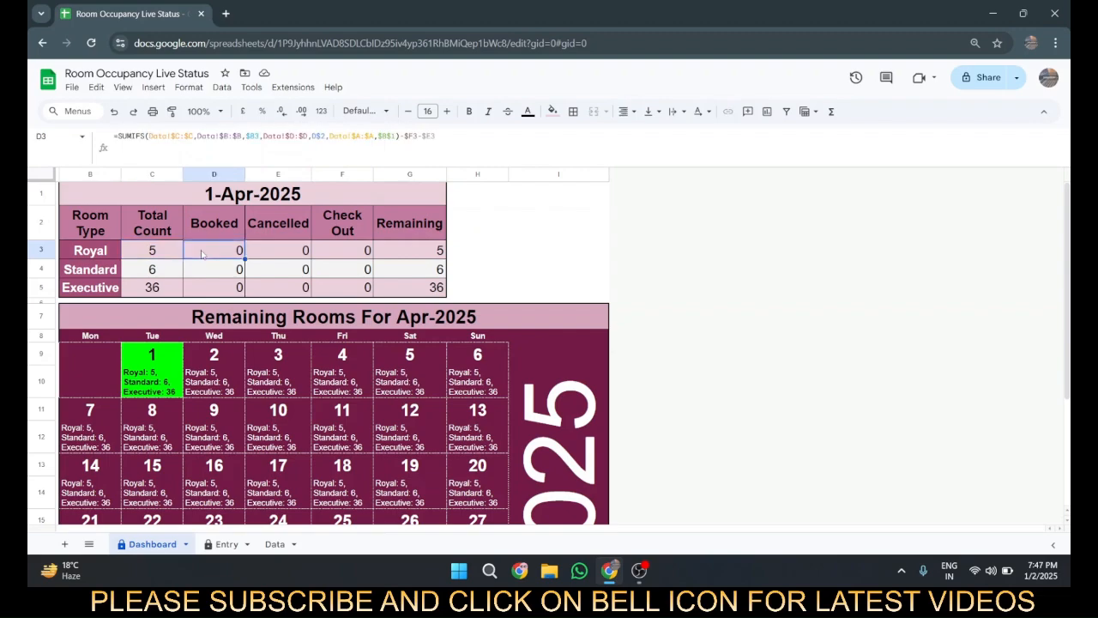
Step: Examine the year formula in I2 and the calendar title formula that references it
left_click(534, 220)
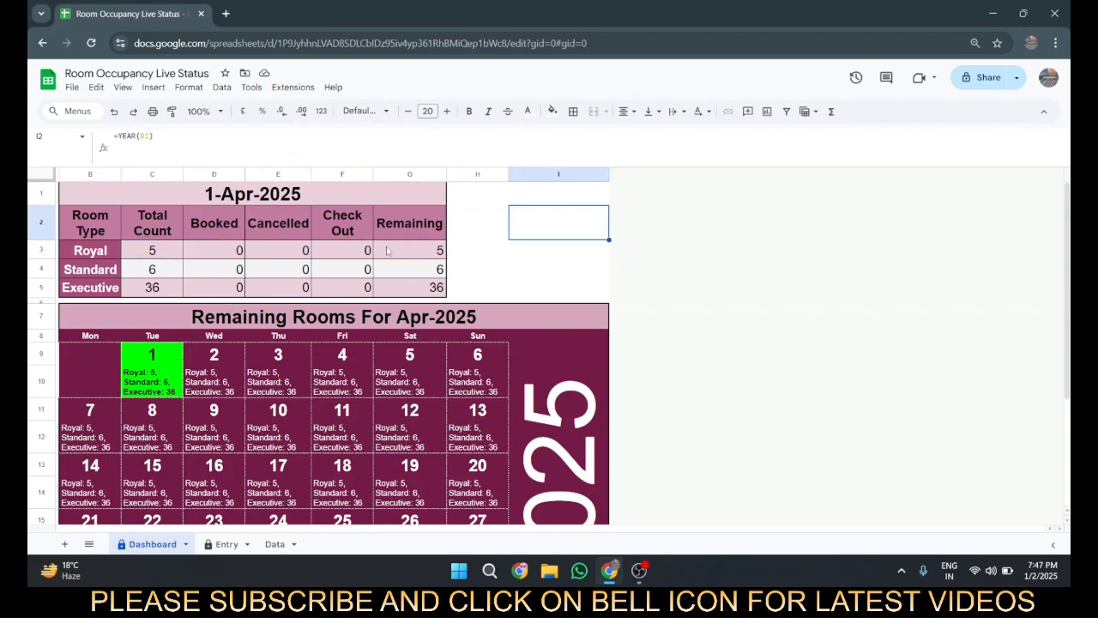
scroll(387, 251, "down", 3)
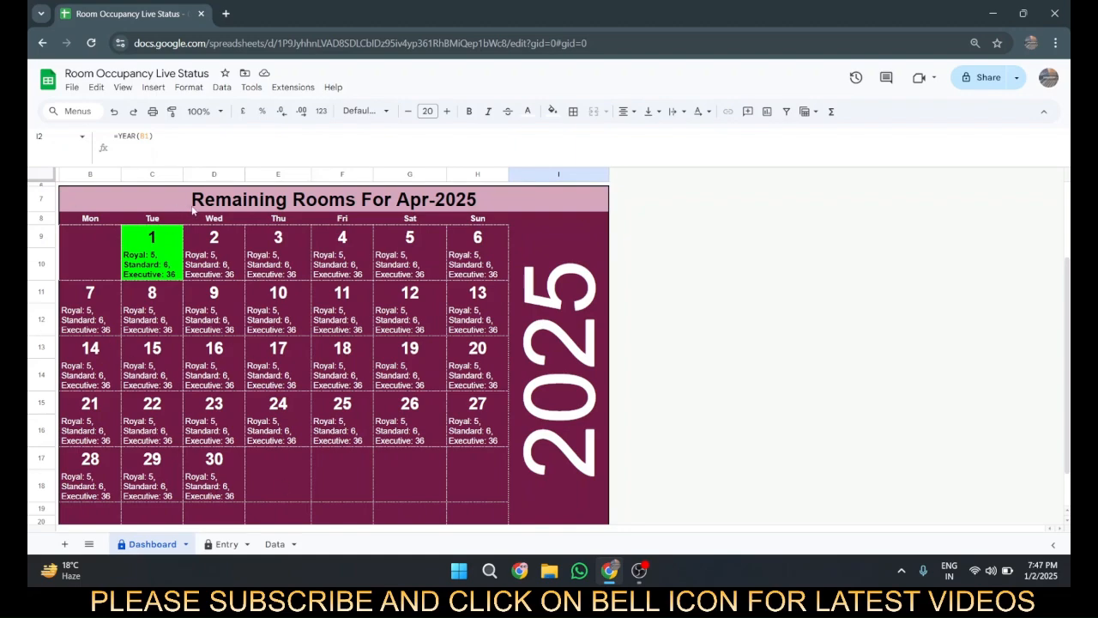
left_click(194, 210)
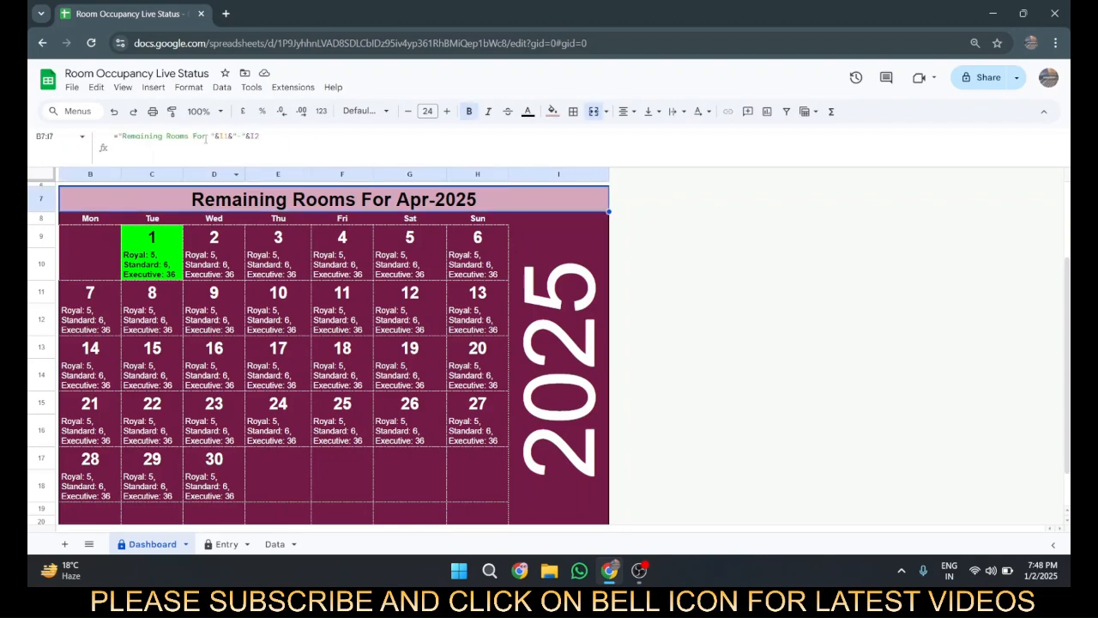
scroll(251, 266, "up", 2)
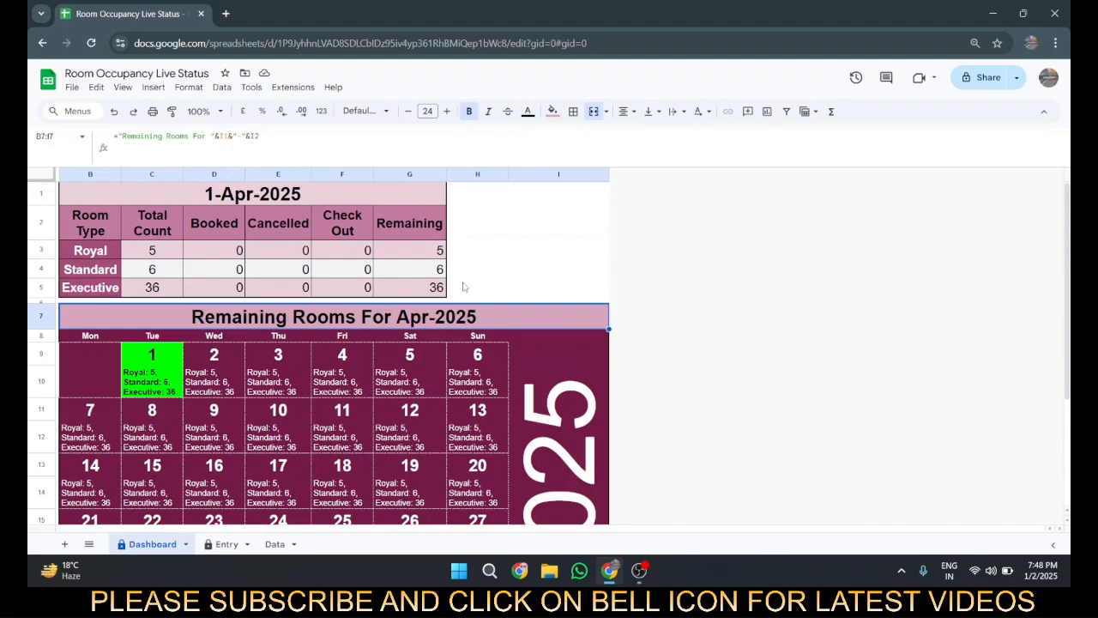
Step: Set the text colour of helper cells I1:I2 to black and check their month and year formulas
left_click(555, 195)
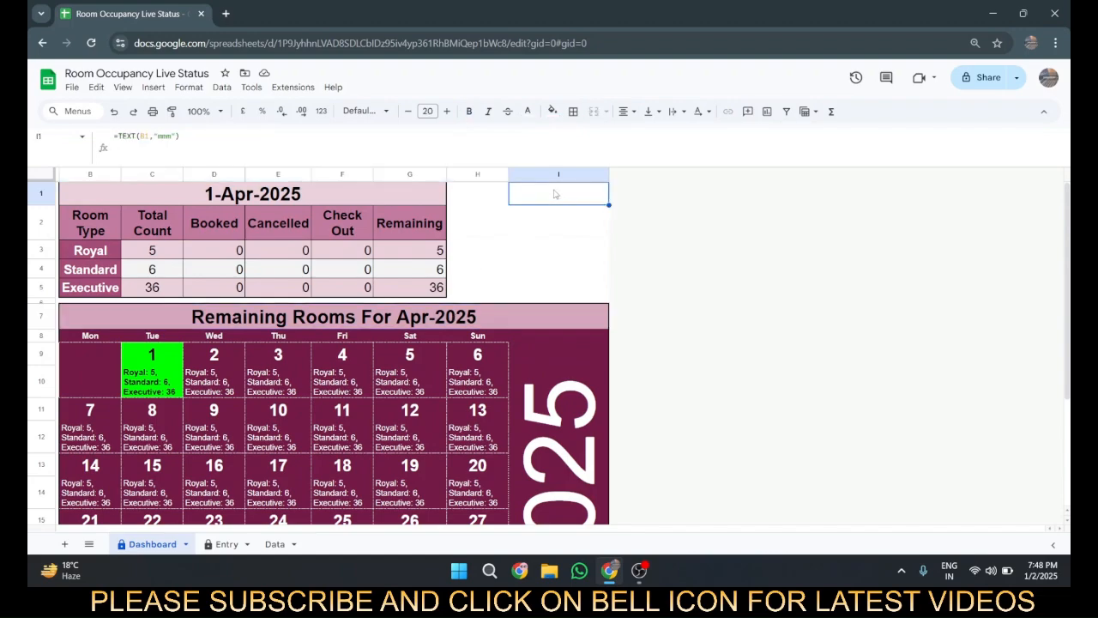
key("shift+Down")
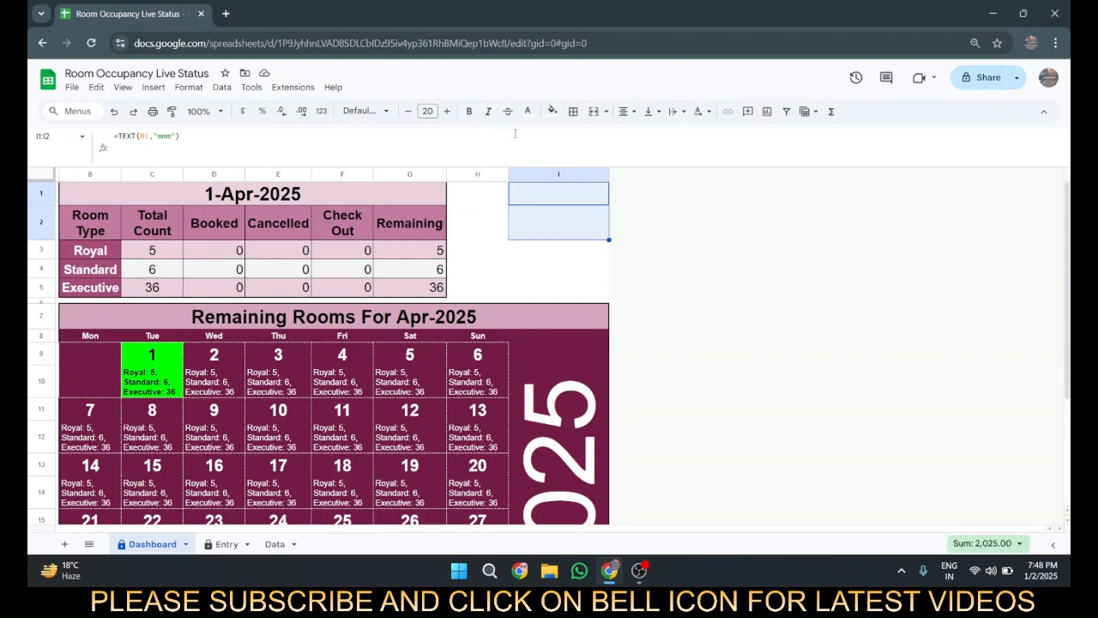
left_click(527, 111)
left_click(543, 154)
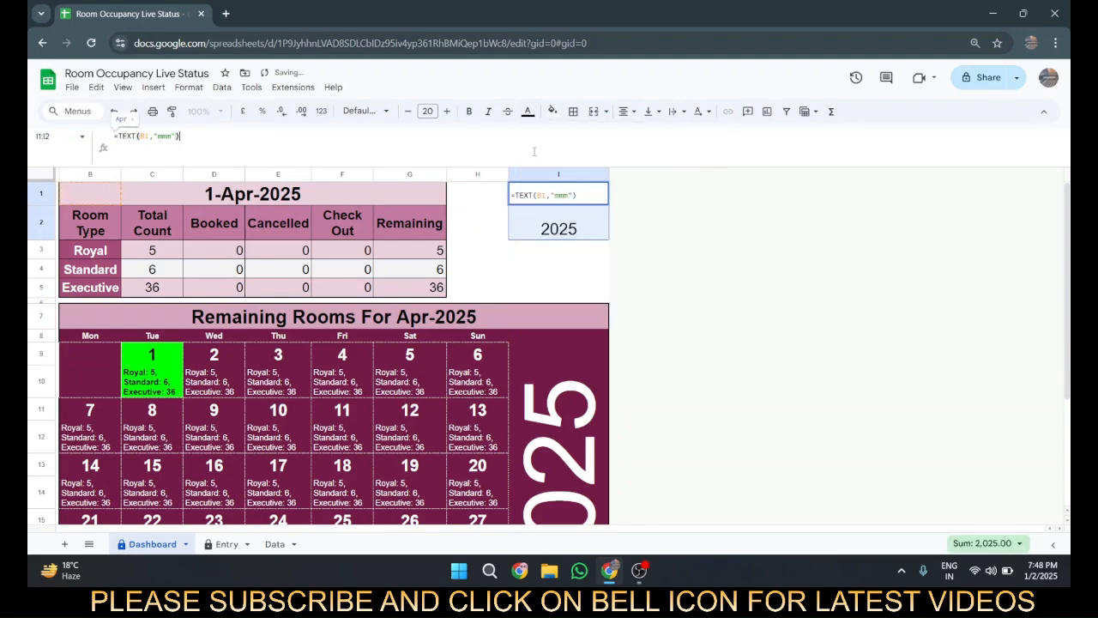
left_click(489, 199)
left_click(549, 201)
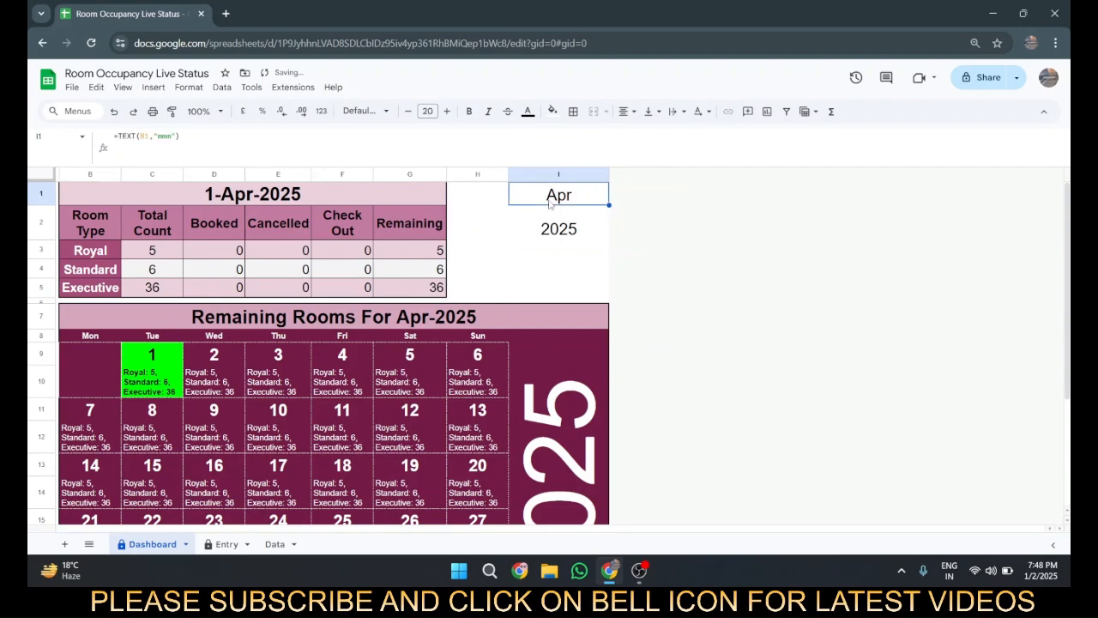
left_click(545, 236)
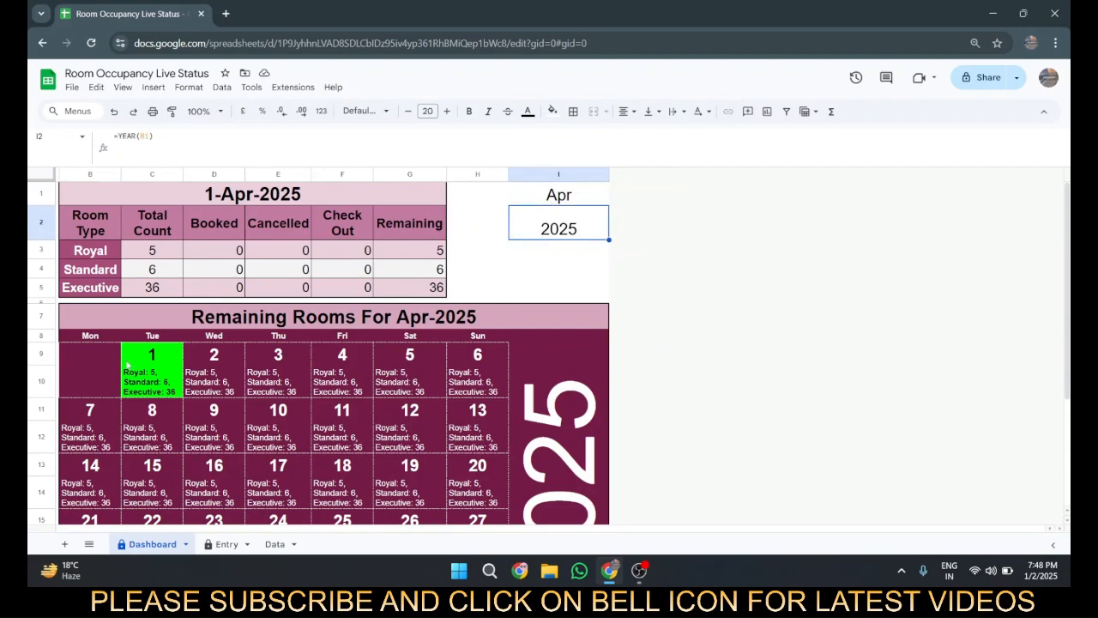
Step: Check the formulas in the calendar's first Monday date cell B9 and the room availability cell B10 beneath it
scroll(224, 313, "down", 3)
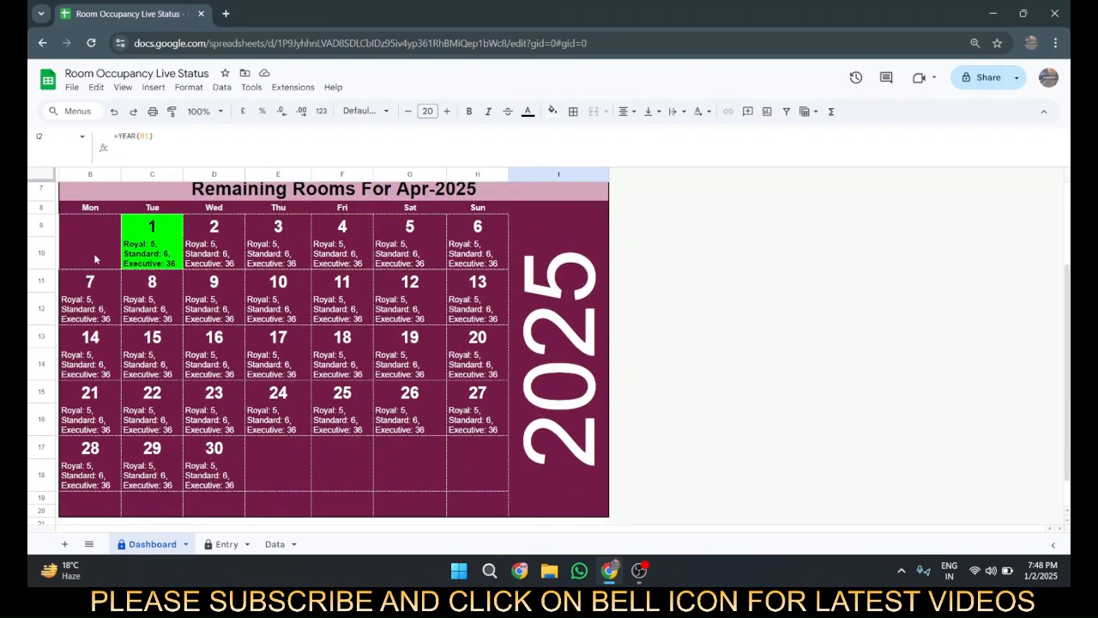
left_click(90, 211)
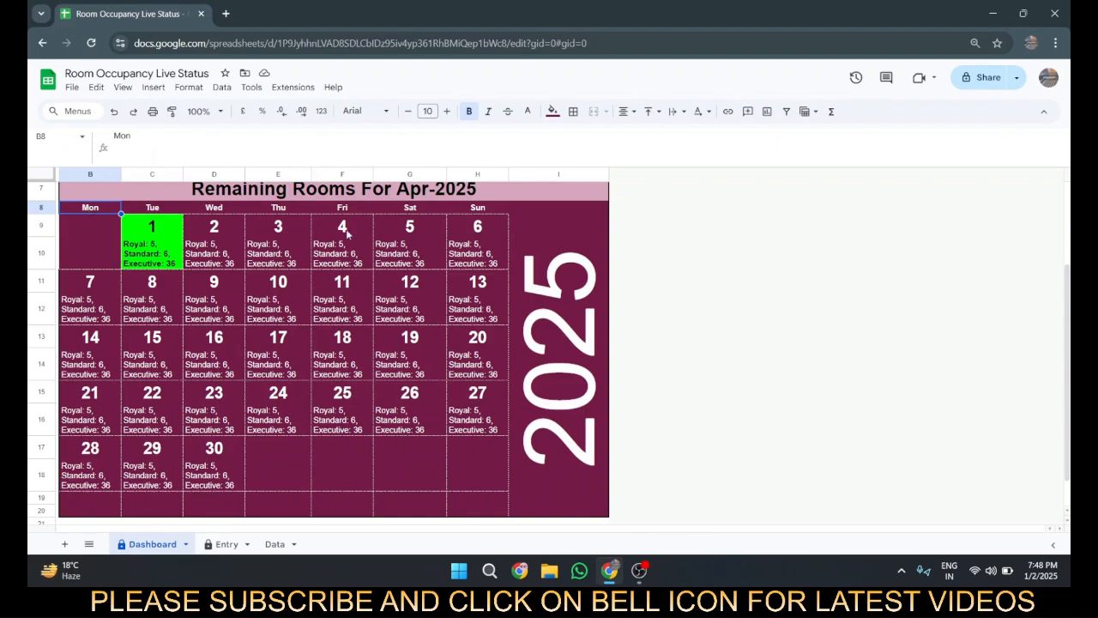
left_click(91, 244)
left_click(94, 229)
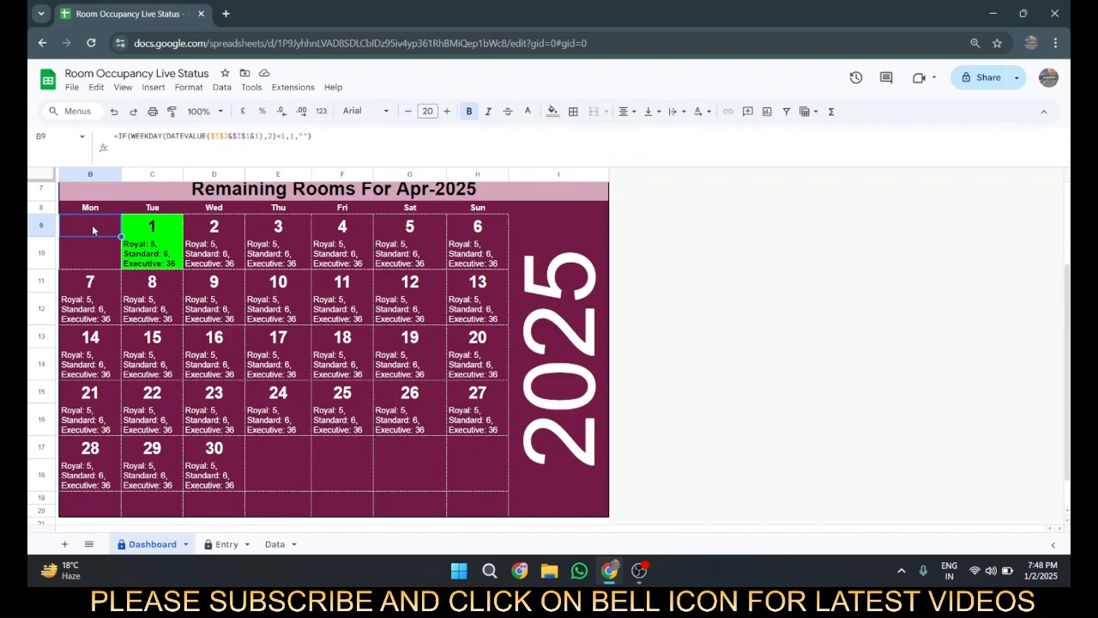
key("Down")
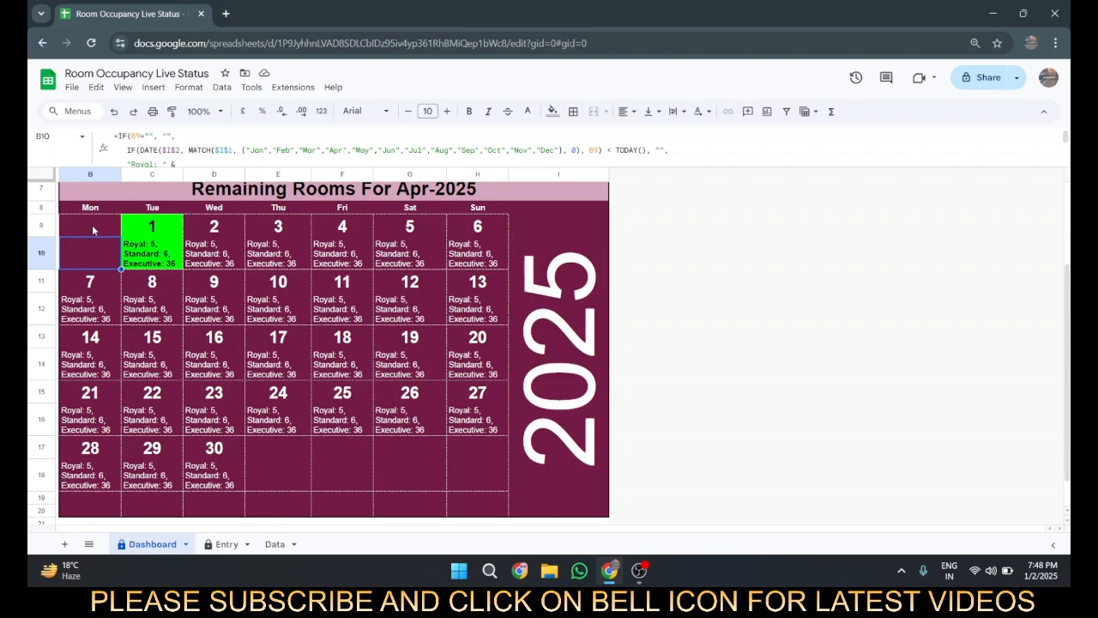
left_click(92, 230)
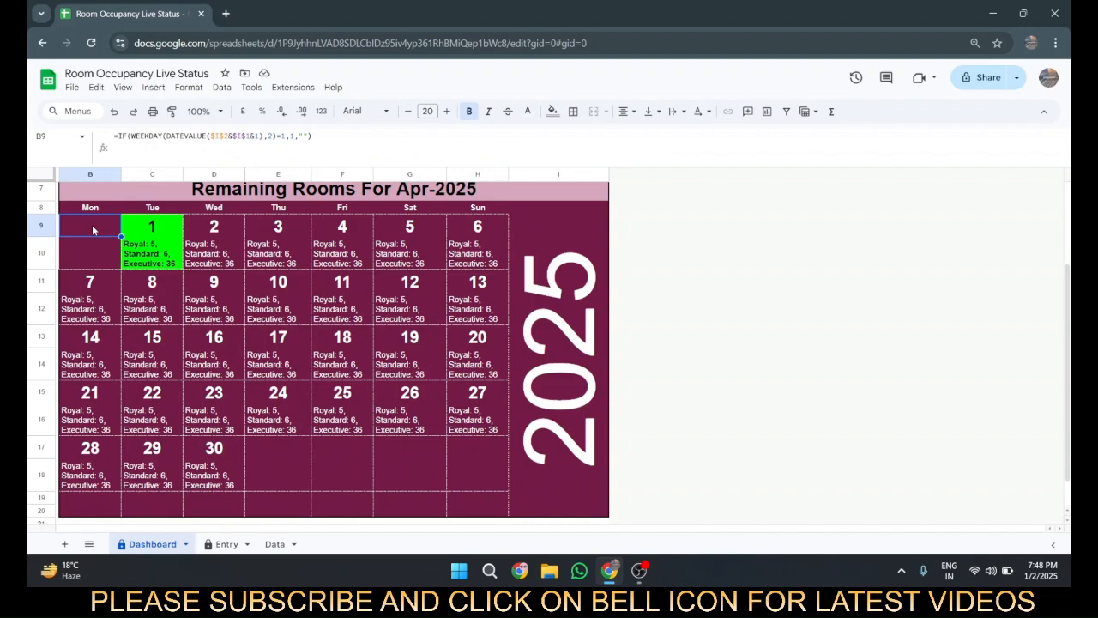
Step: Open the B9 formula and trace its DATEVALUE references to the month and year helper cells I1 and I2
double_click(92, 230)
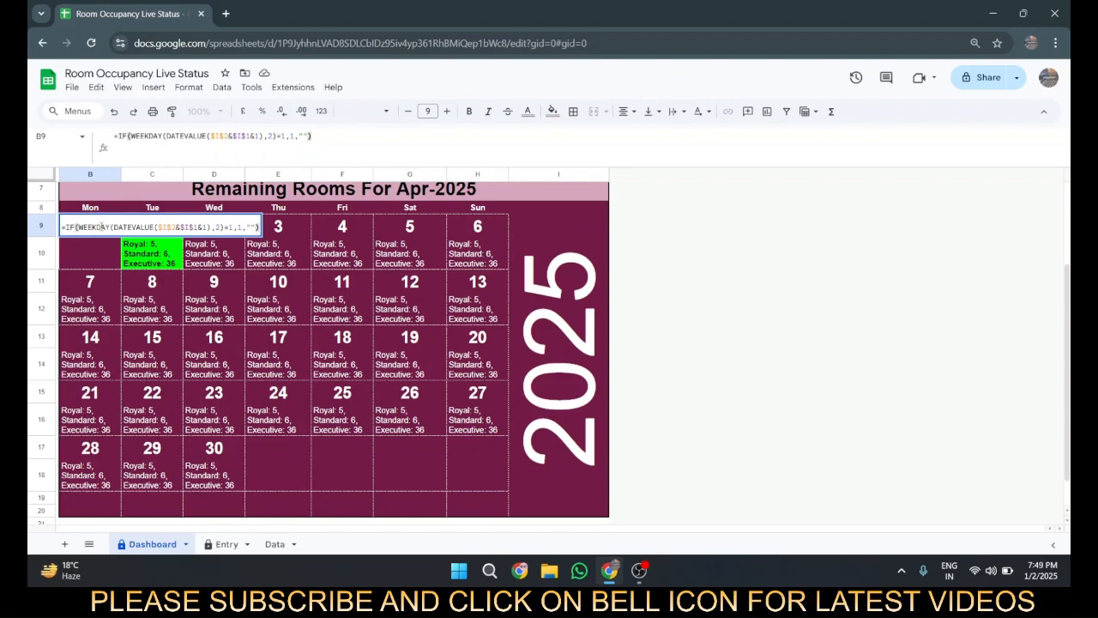
left_click(130, 228)
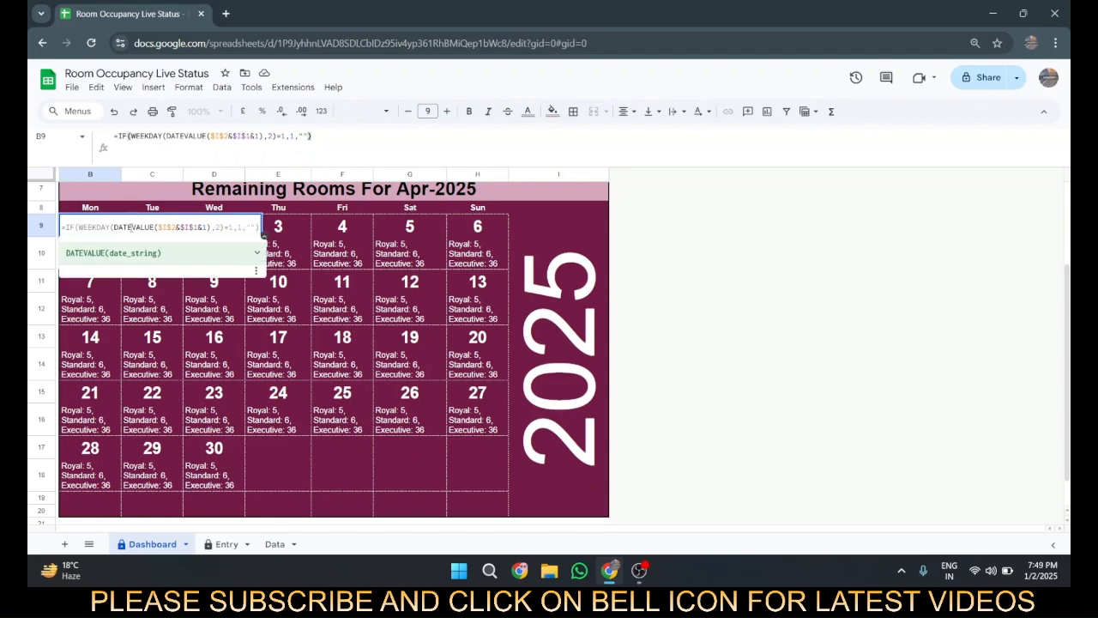
left_click(168, 227)
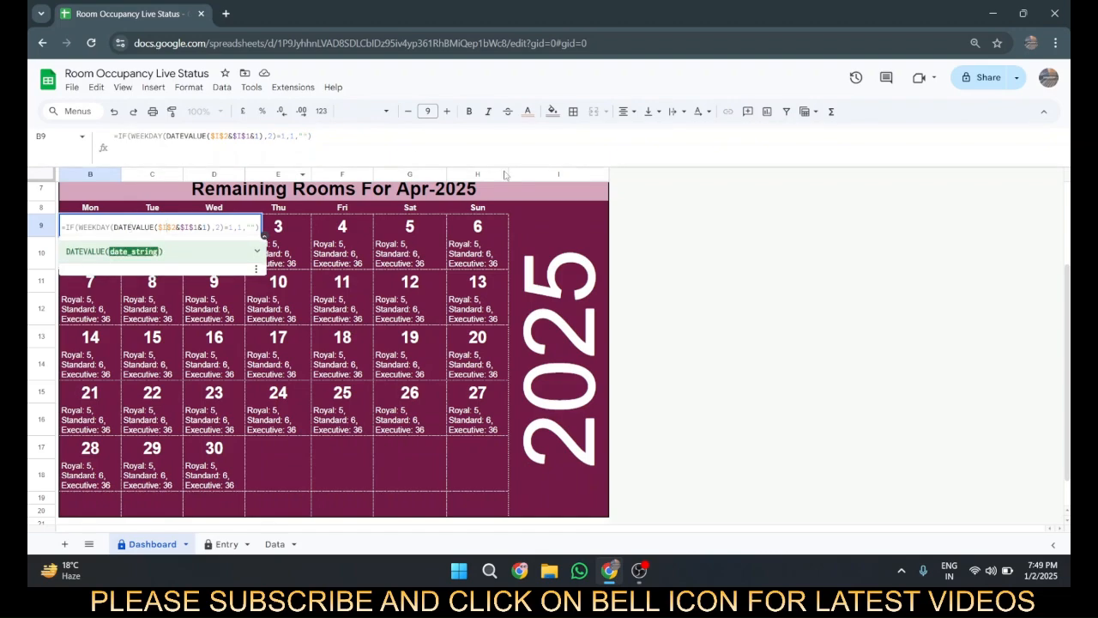
scroll(472, 207, "up", 3)
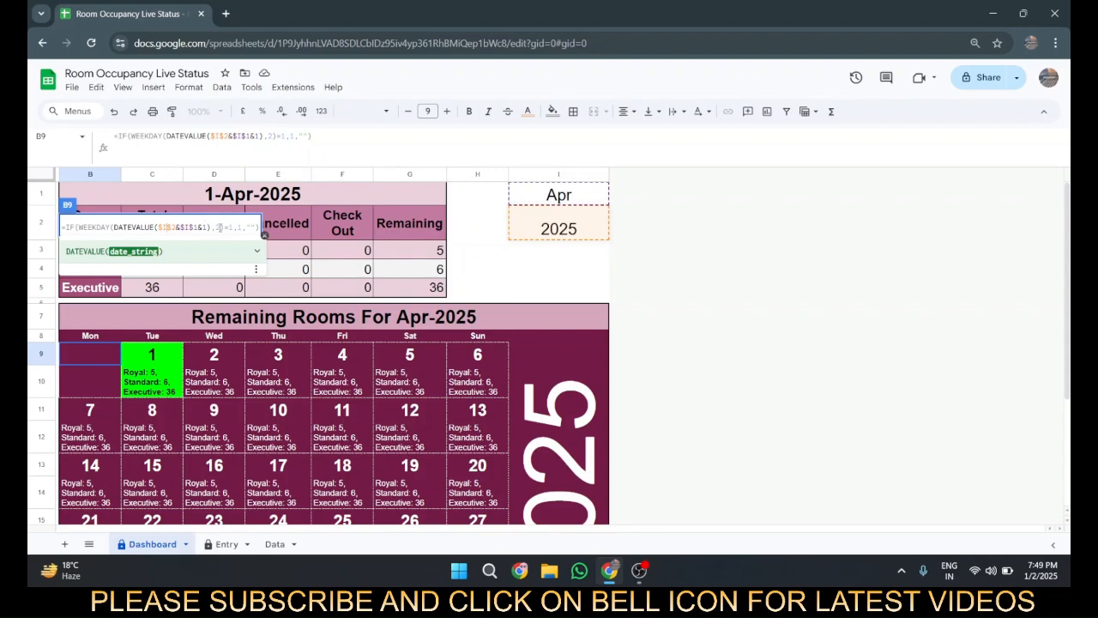
Step: Go through the WEEKDAY type argument and the IF condition, true value and false value in the B9 formula
left_click(218, 226)
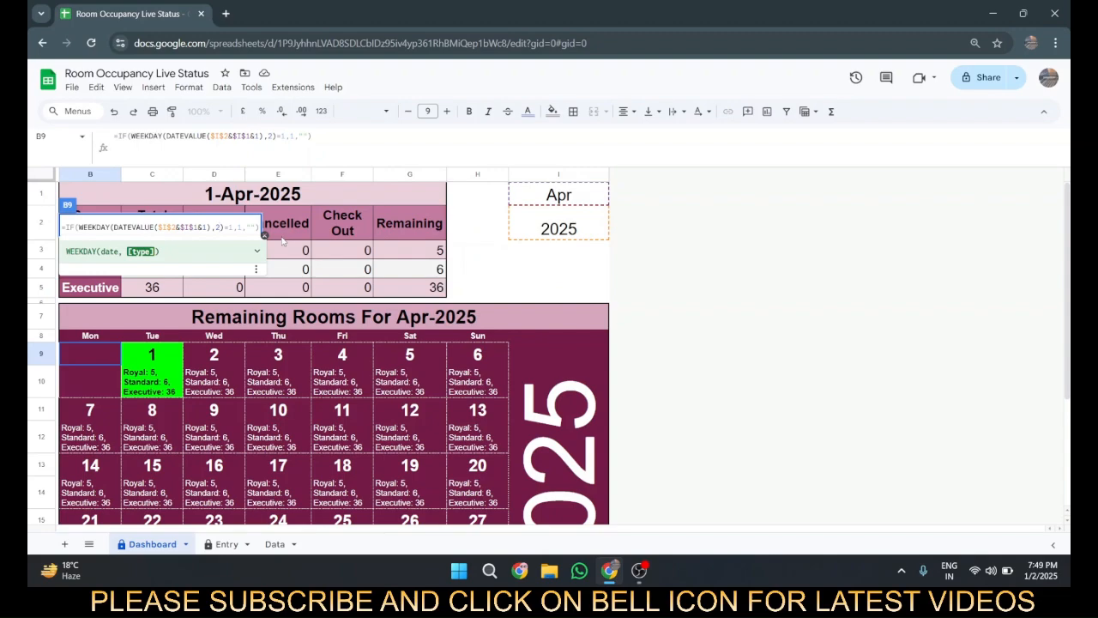
key("Right")
key("Right")
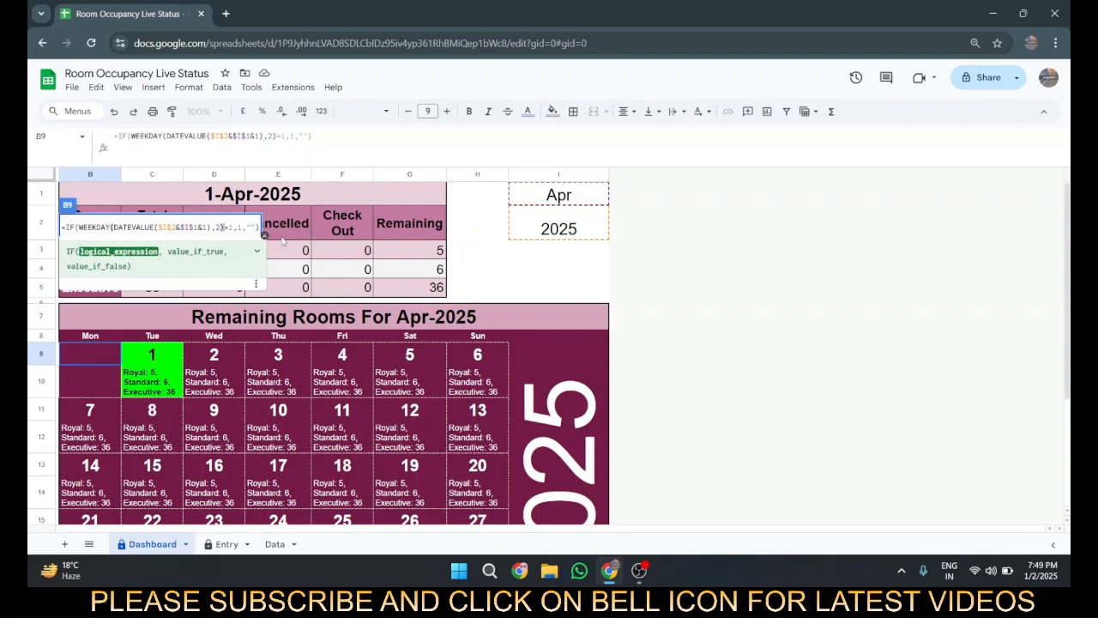
key("Right")
key("Right")
key("Right")
key("Right")
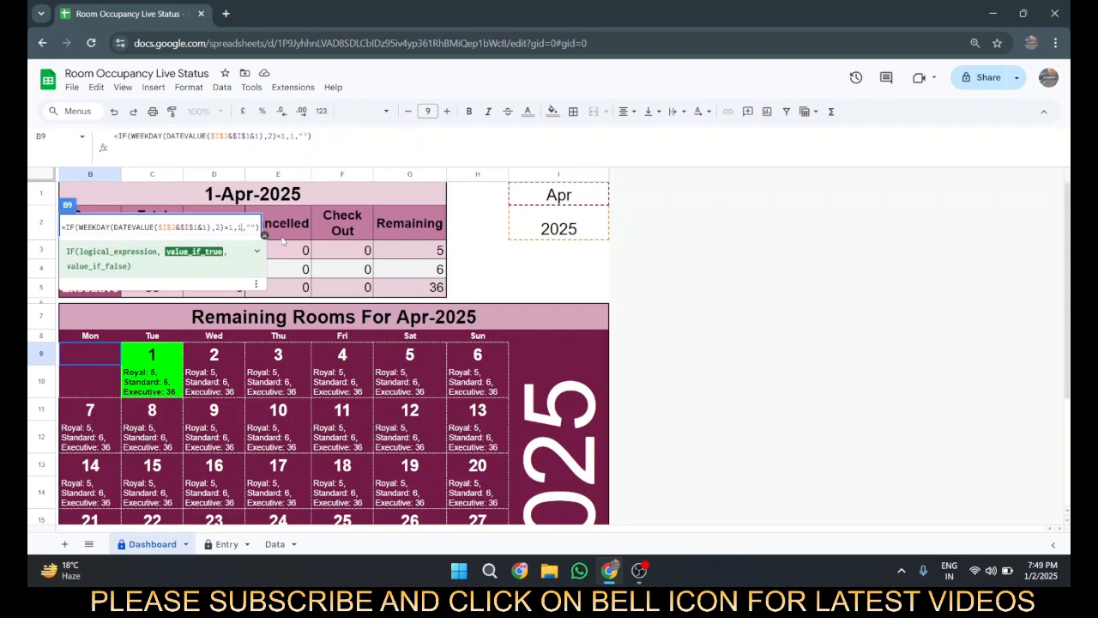
key("Right")
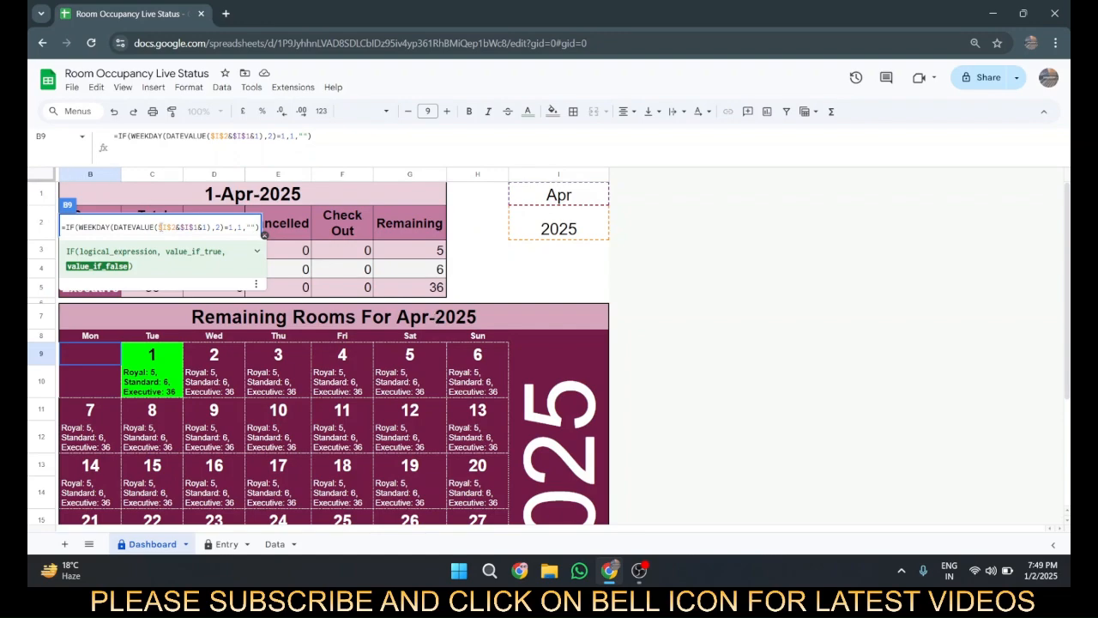
Step: Preview the evaluated date string $I$2&$I$1&1 and the complete WEEKDAY condition in the B9 formula
left_click_drag(157, 226, 209, 226)
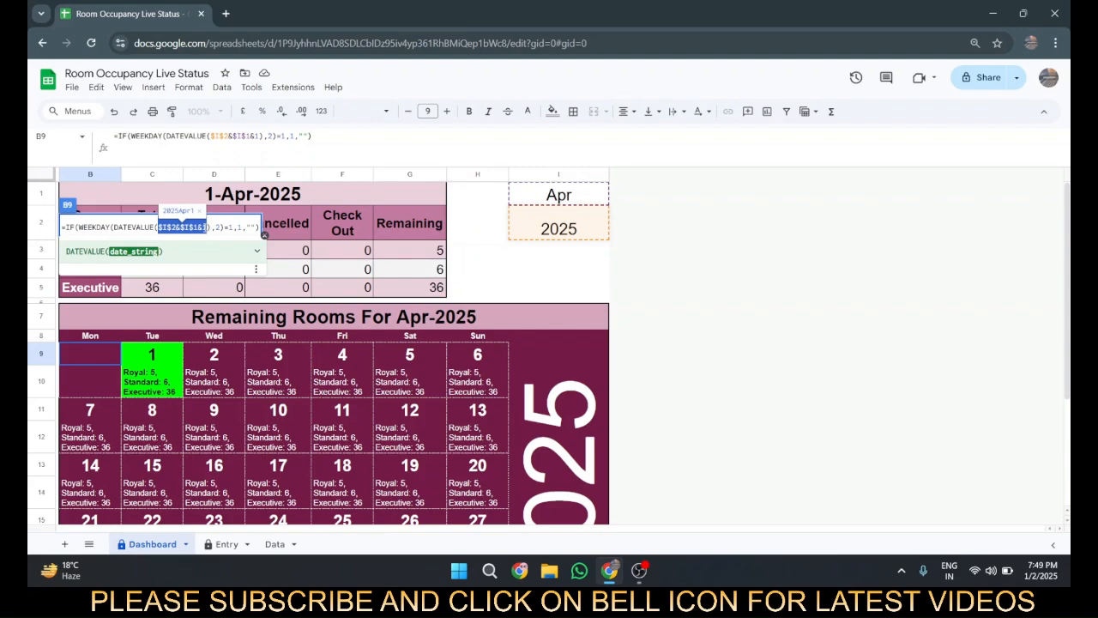
left_click(216, 227)
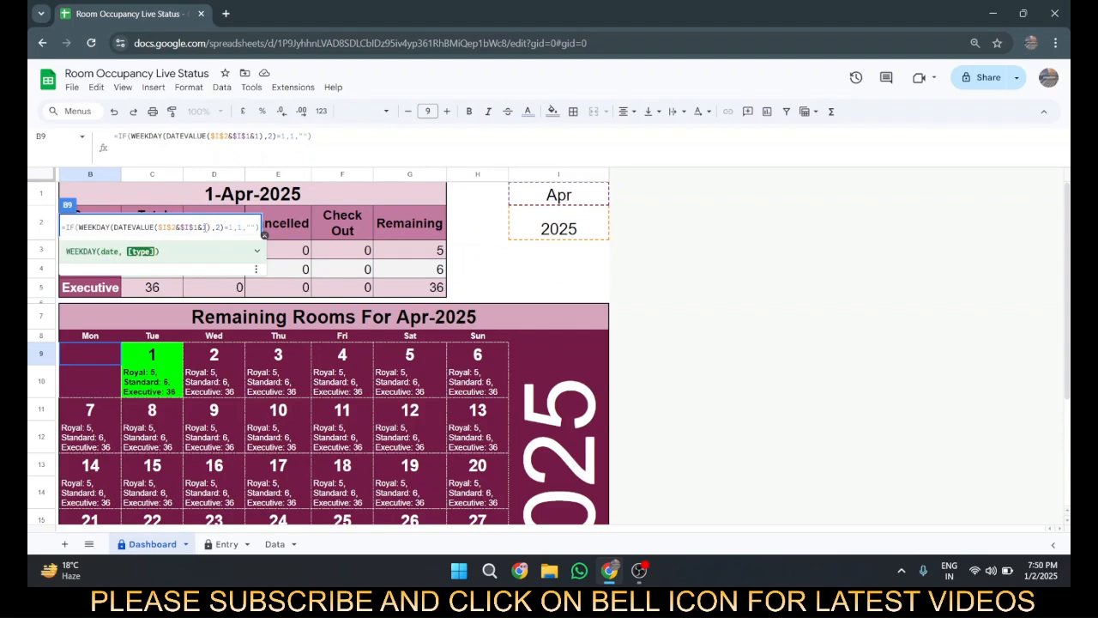
key("Right")
key("Right")
key("Right")
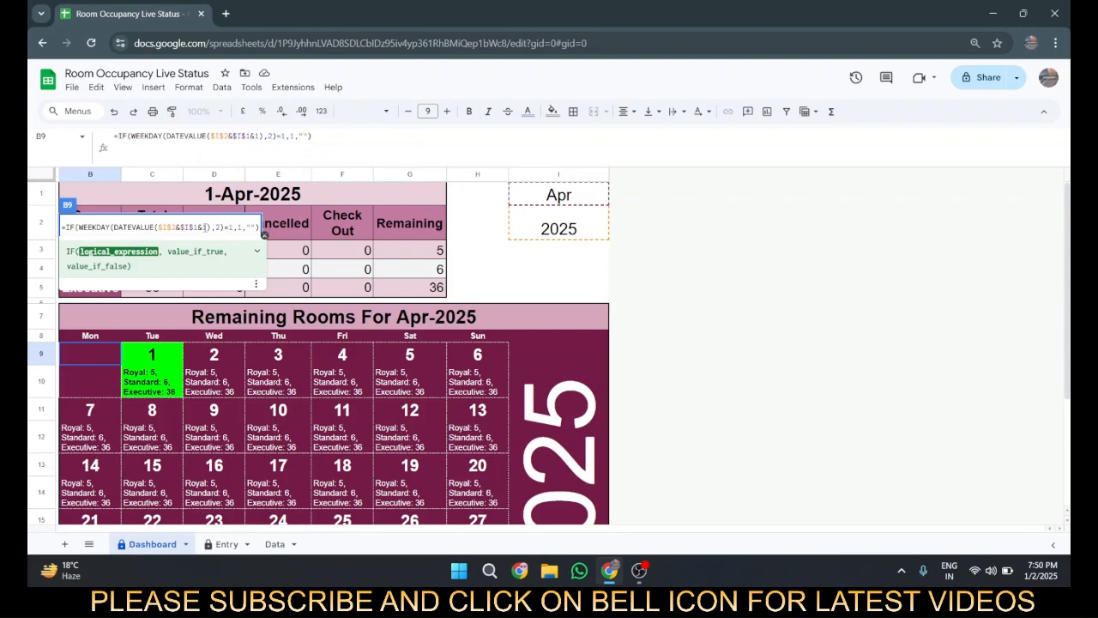
key("shift+Left")
key("shift+Left")
key("shift+Left")
key("shift+Left")
key("shift+Left")
key("shift+Left")
key("shift+Left")
key("shift+Left")
key("shift+Left")
key("shift+Left")
key("shift+Left")
key("shift+Left")
key("shift+Left")
key("shift+Left")
key("shift+Left")
key("shift+Left")
key("shift+Left")
key("shift+Left")
key("shift+Left")
key("shift+Left")
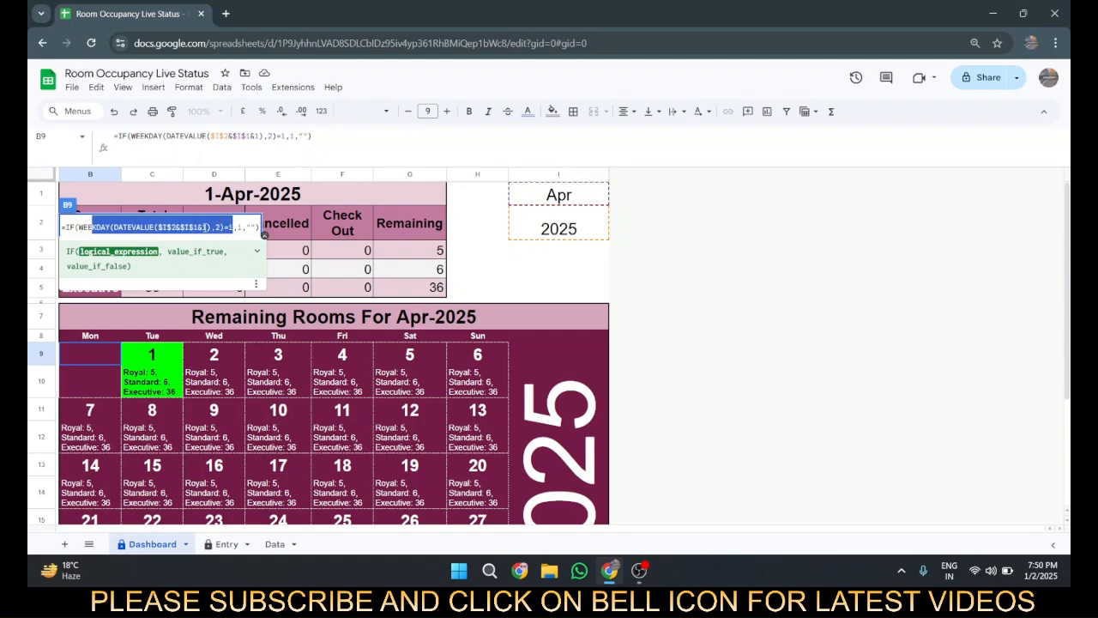
key("shift+Left")
key("shift+Left")
key("shift+Left")
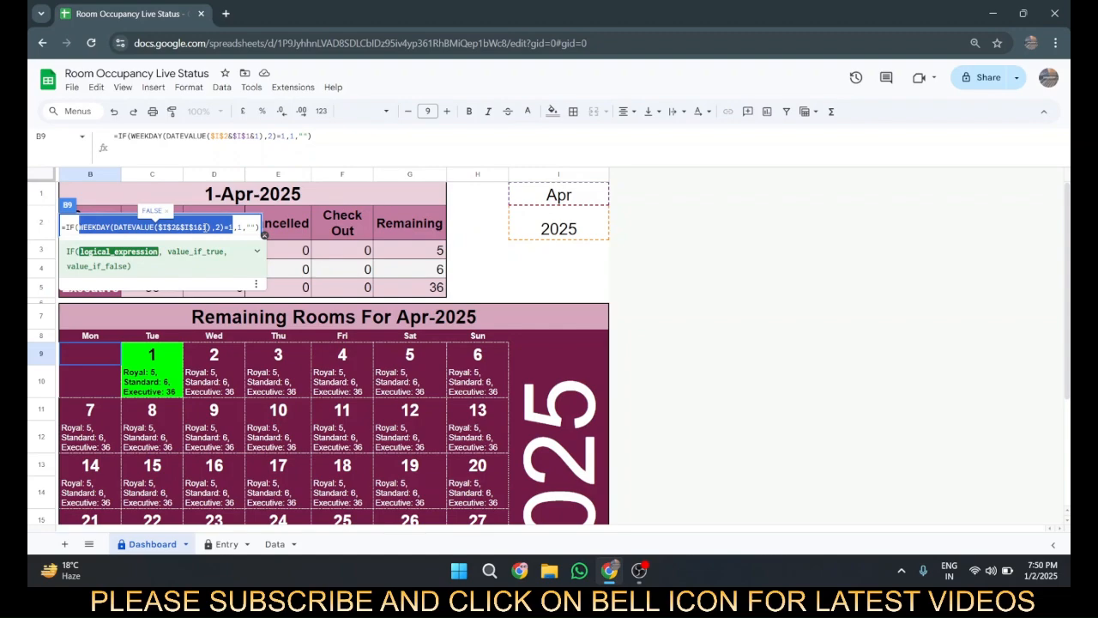
key("Escape")
Step: Examine the nested IF formula in Tuesday's cell C9, including its WEEKDAY type and comparison number
key("Right")
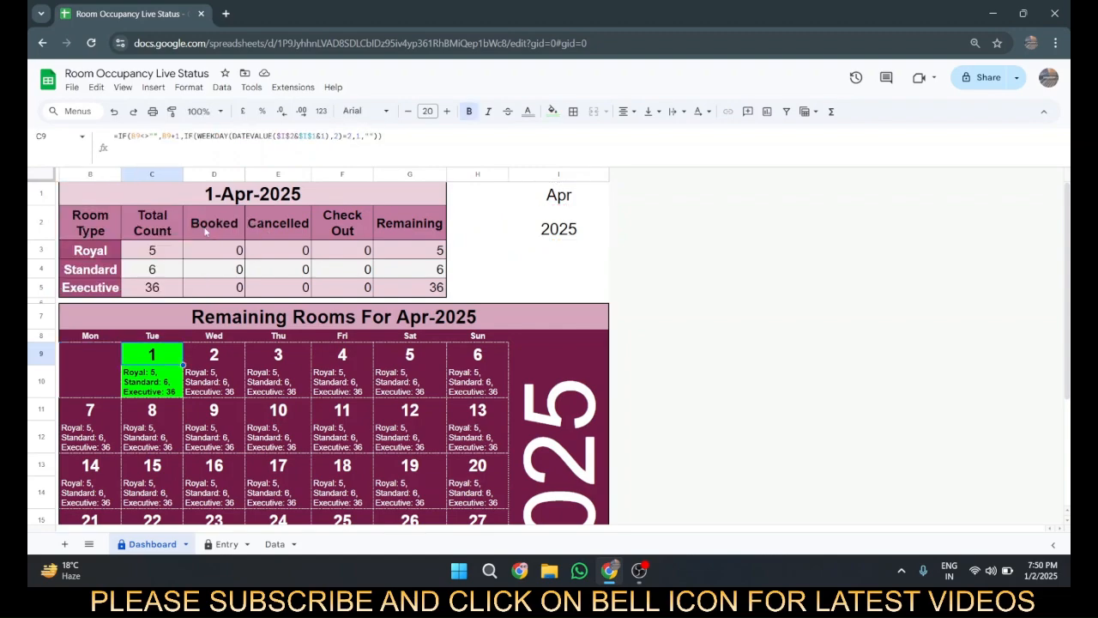
key("F2")
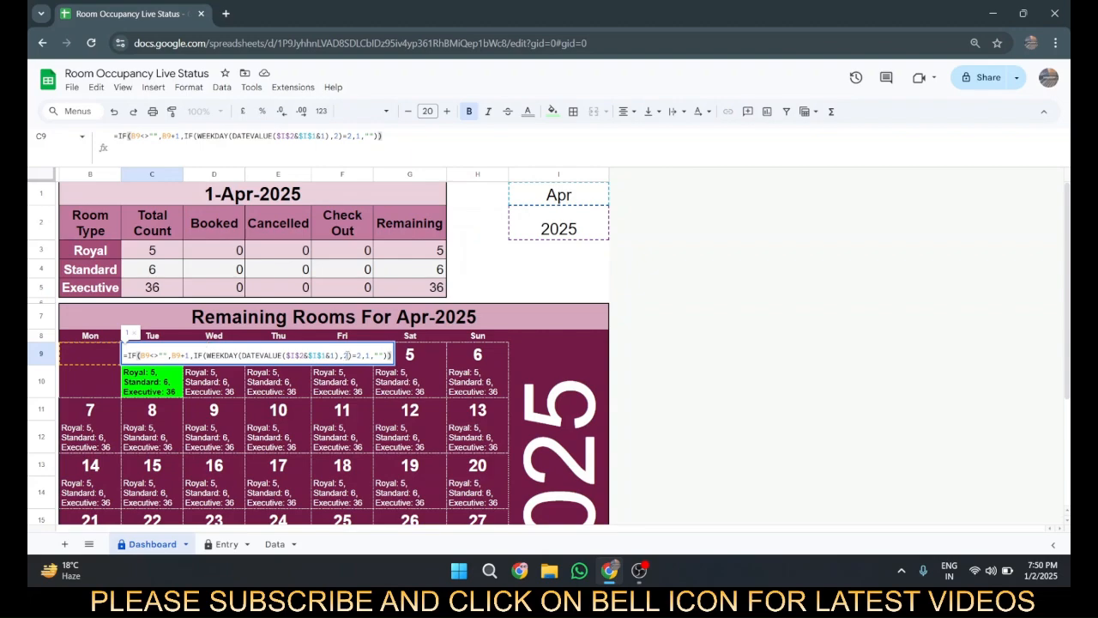
left_click(349, 355)
left_click(358, 355)
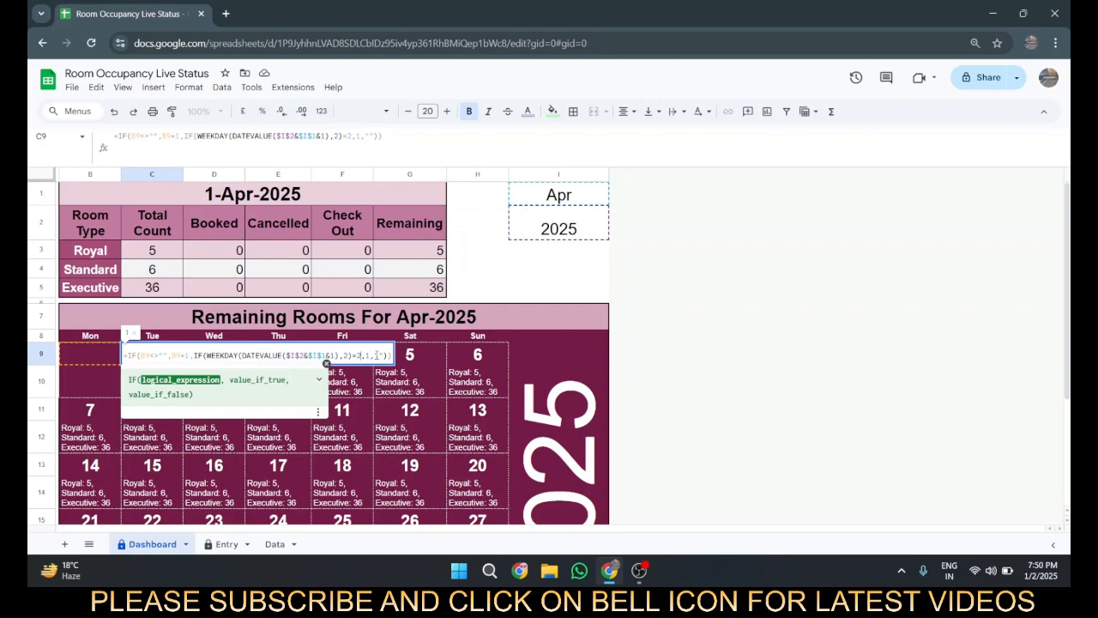
Step: Review the first-week date formulas from Wednesday to Sunday in D9:H9
key("Tab")
key("Tab")
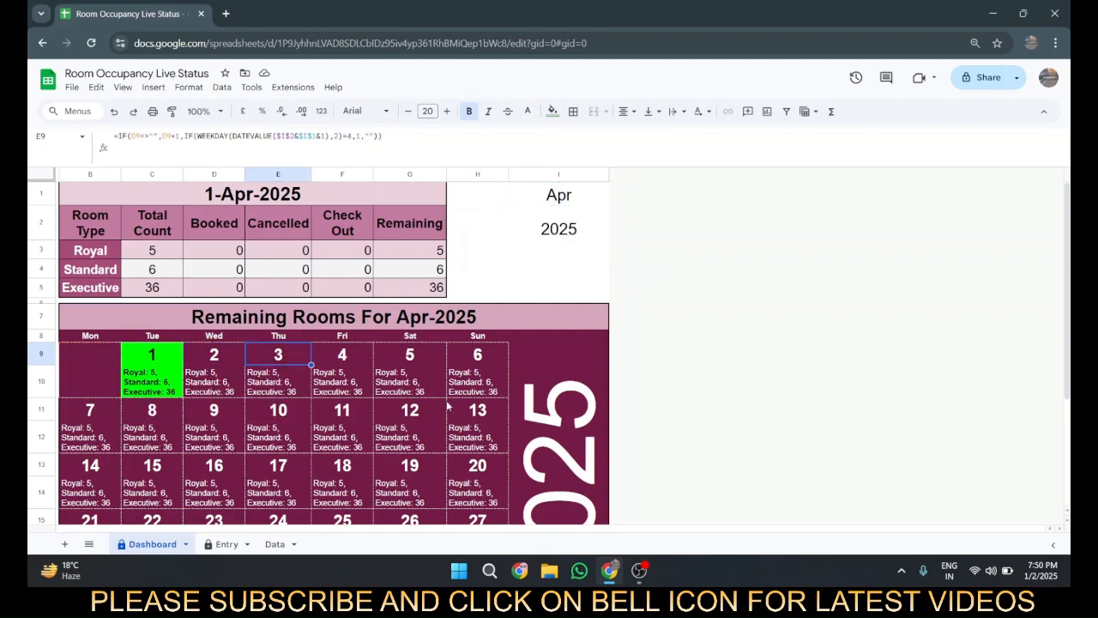
key("Tab")
key("Tab")
key("Tab")
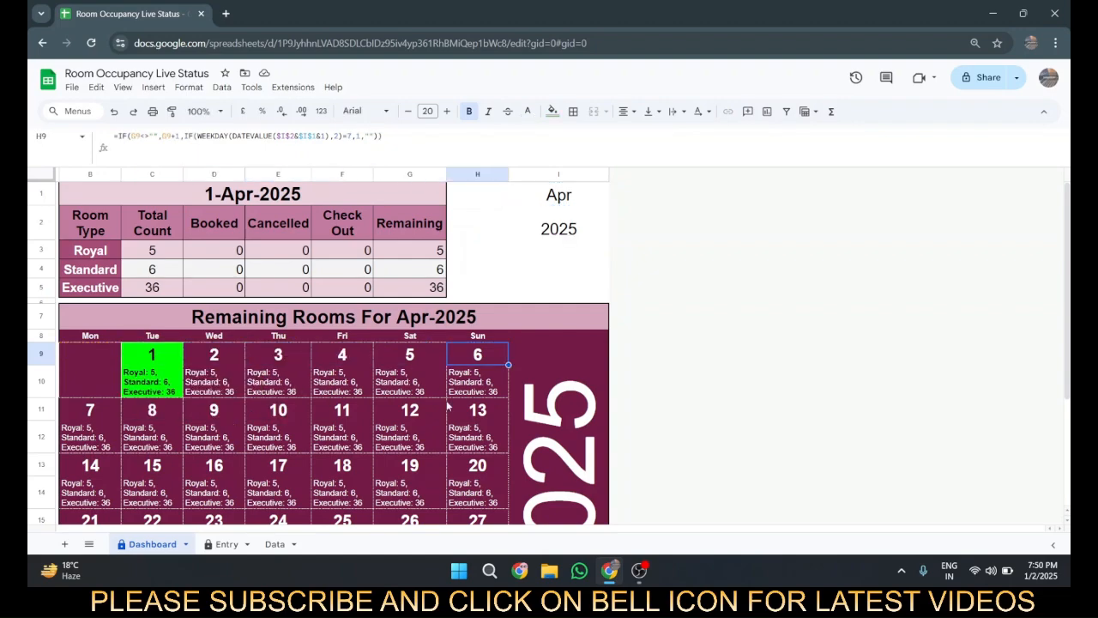
Step: Look at the second-week Monday date formula in B11 and the availability formula in B14
scroll(447, 407, "down", 2)
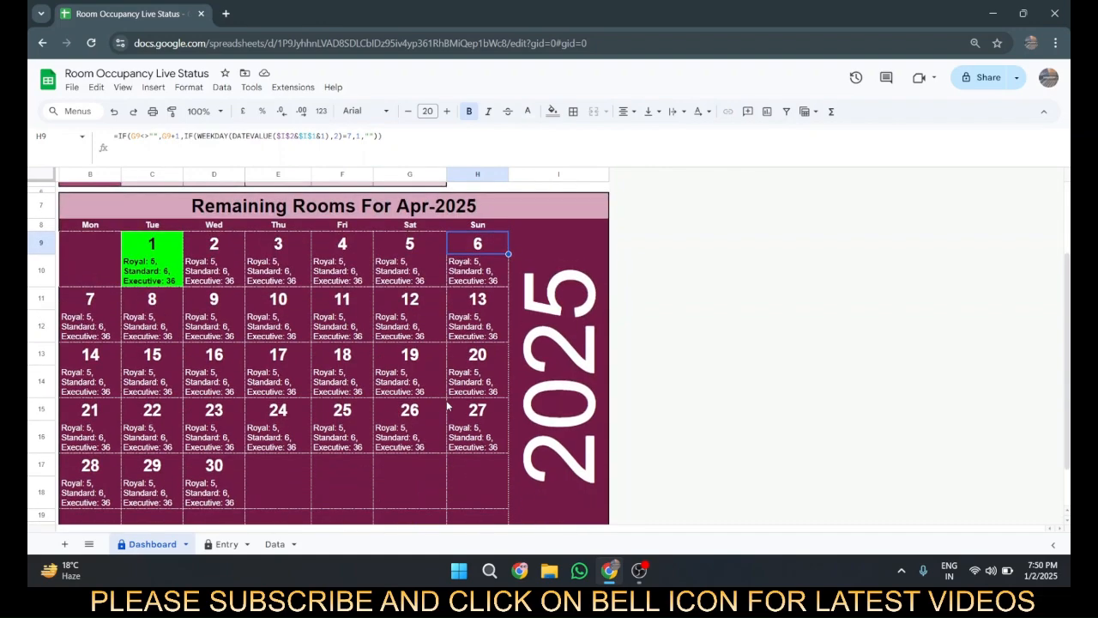
key("Return")
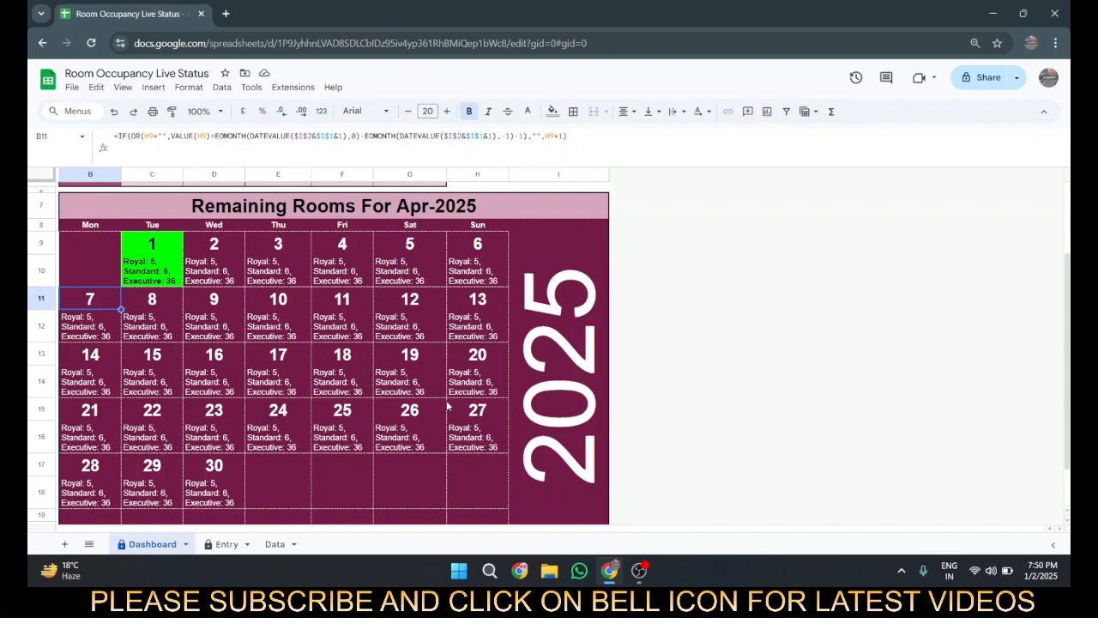
key("Down")
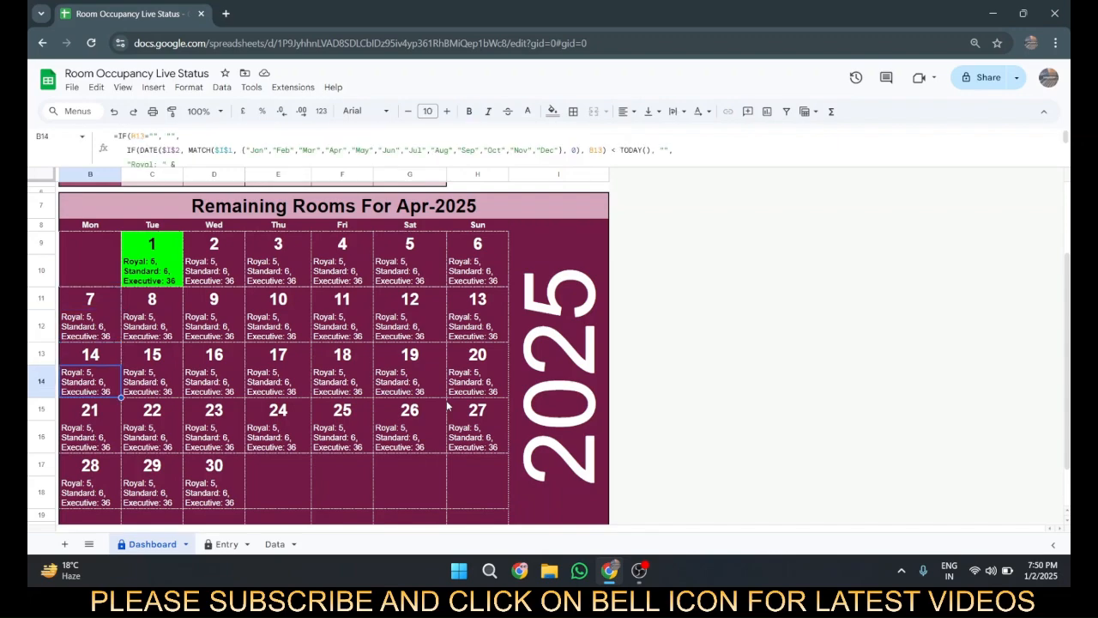
key("Up")
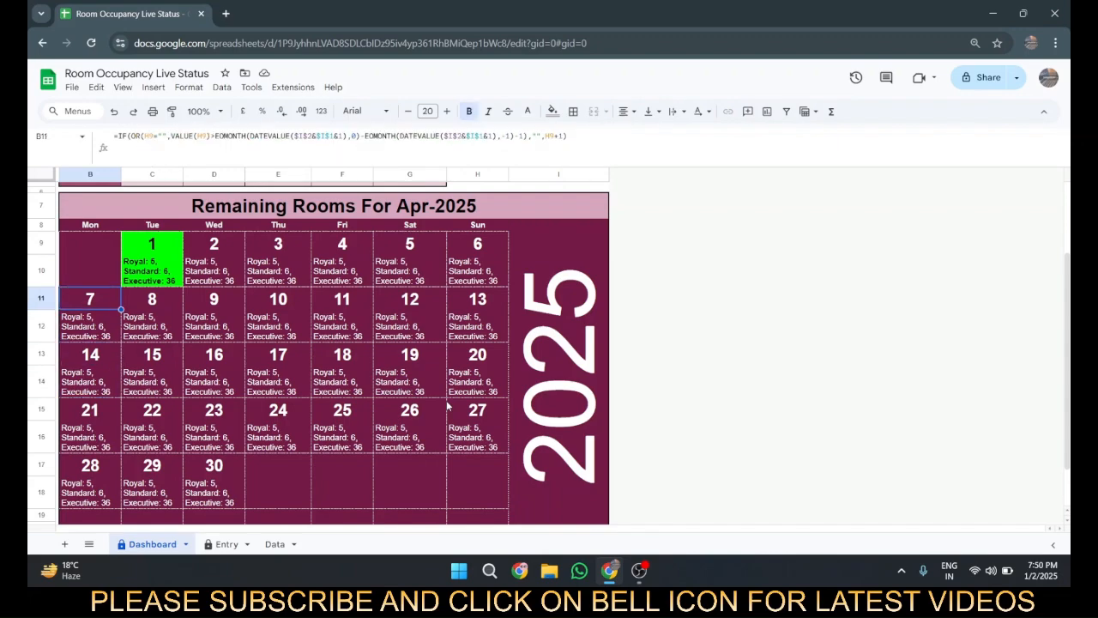
Step: Compare the first-week weekday formulas across row 9 up to Sunday with the EOMONTH-based formula in B11
key("Up")
key("Right")
key("Right")
key("Right")
key("Right")
key("Right")
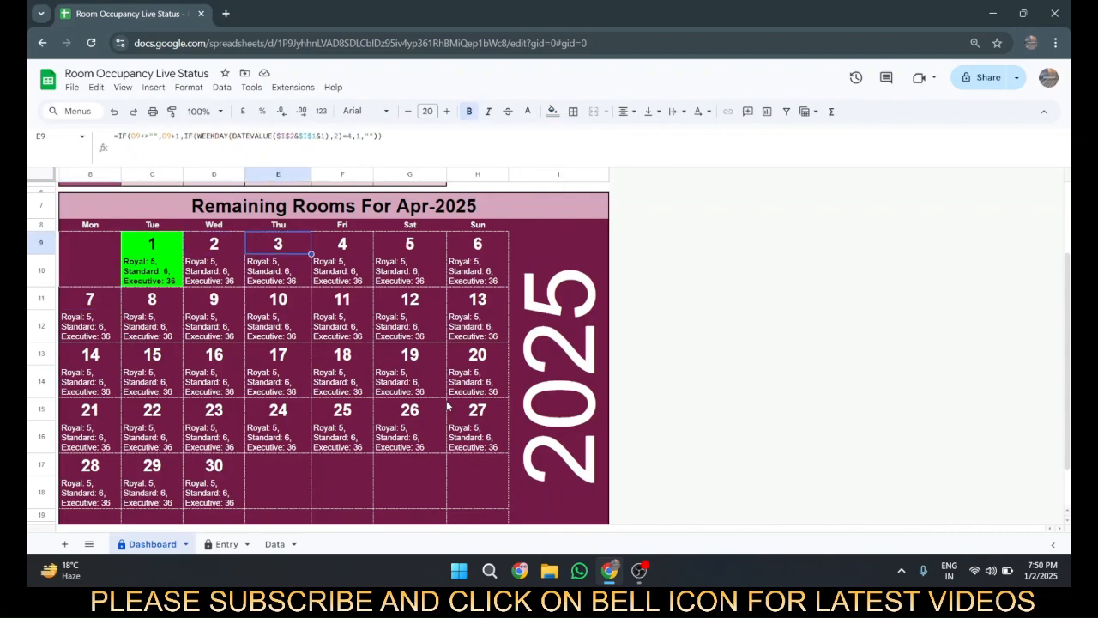
key("Right")
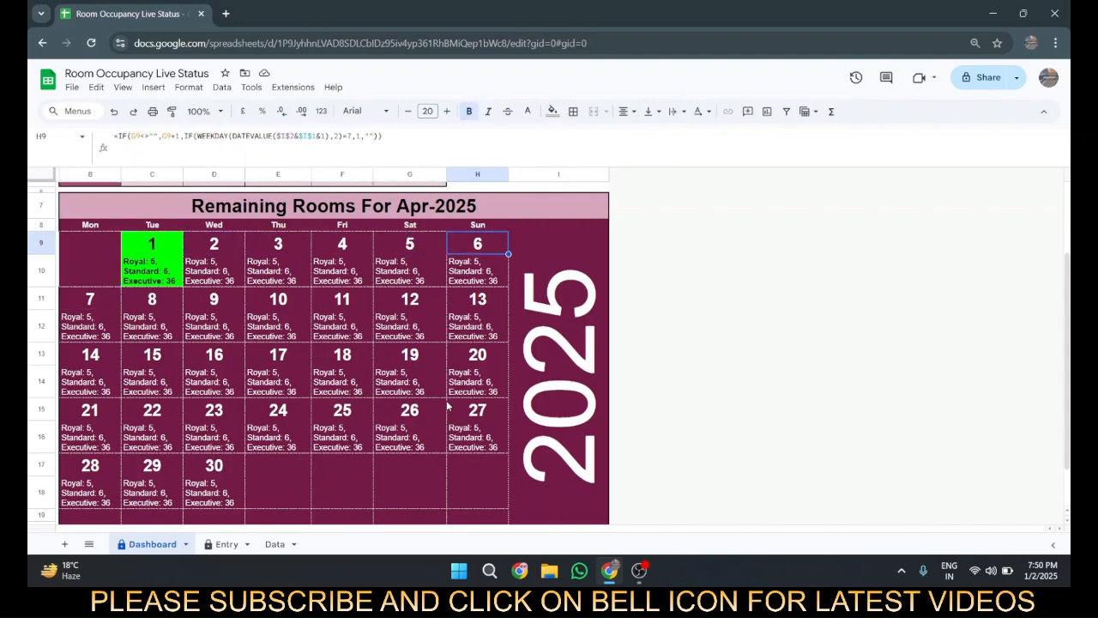
key("Left")
key("Down")
key("Left")
key("Left")
key("Left")
key("Left")
key("Left")
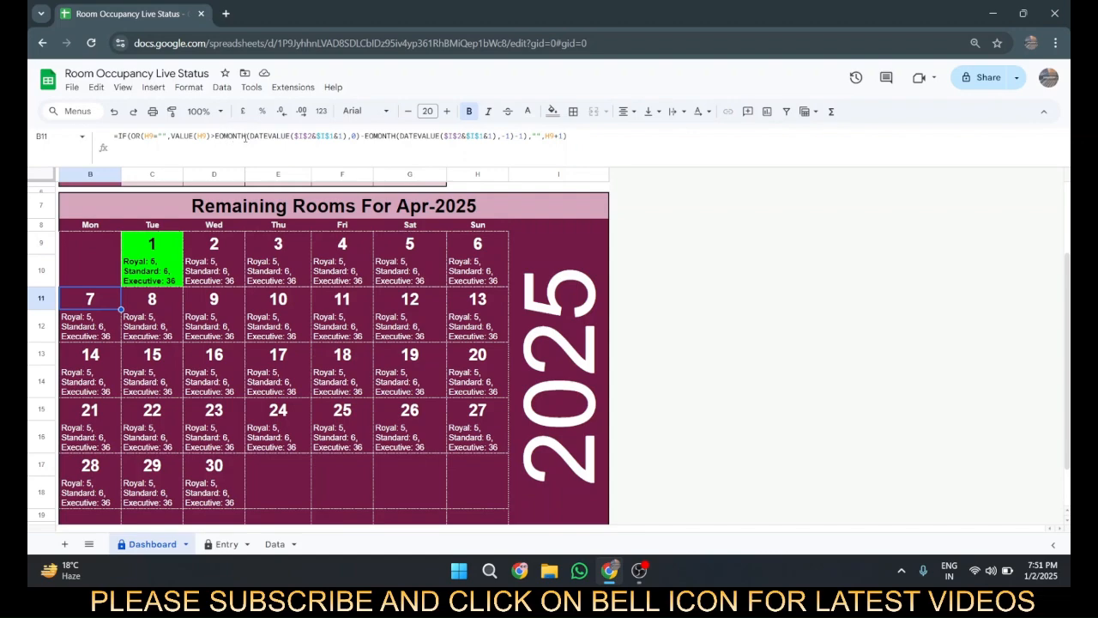
Step: Open the B11 formula and preview the result of its VALUE(H9) part inside the OR condition
left_click(245, 138)
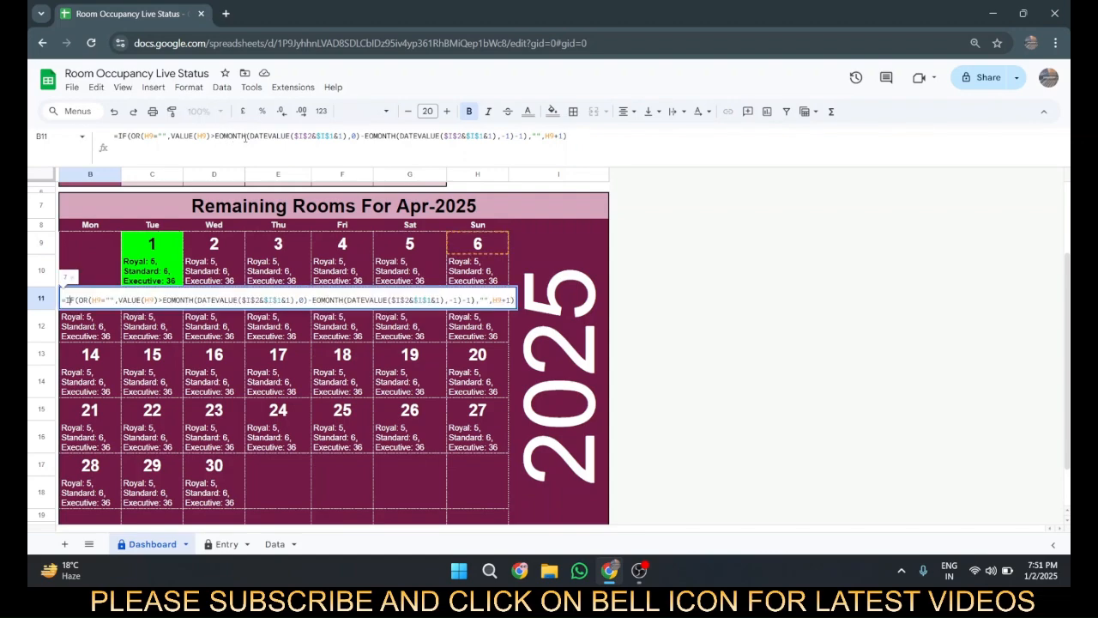
key("Right")
key("Right")
key("Right")
key("Right")
key("Right")
key("Right")
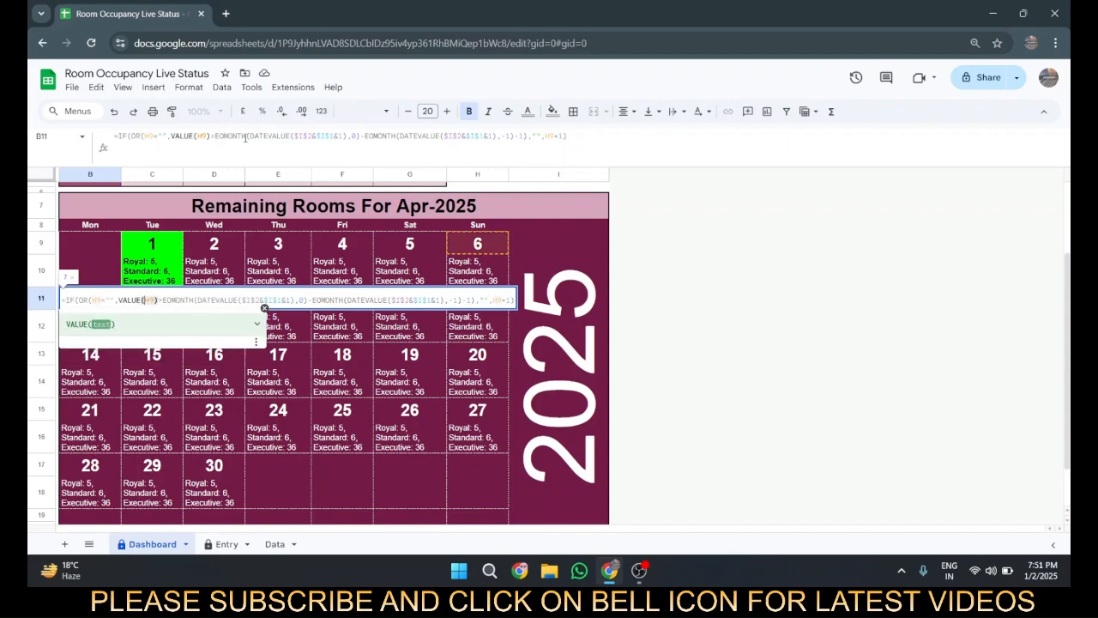
key("Left")
key("Left")
key("Left")
key("Left")
key("Left")
key("Left")
key("shift+Right")
key("shift+Right")
key("shift+Right")
key("shift+Right")
key("shift+Right")
key("shift+Right")
key("shift+Right")
key("shift+Right")
key("shift+Right")
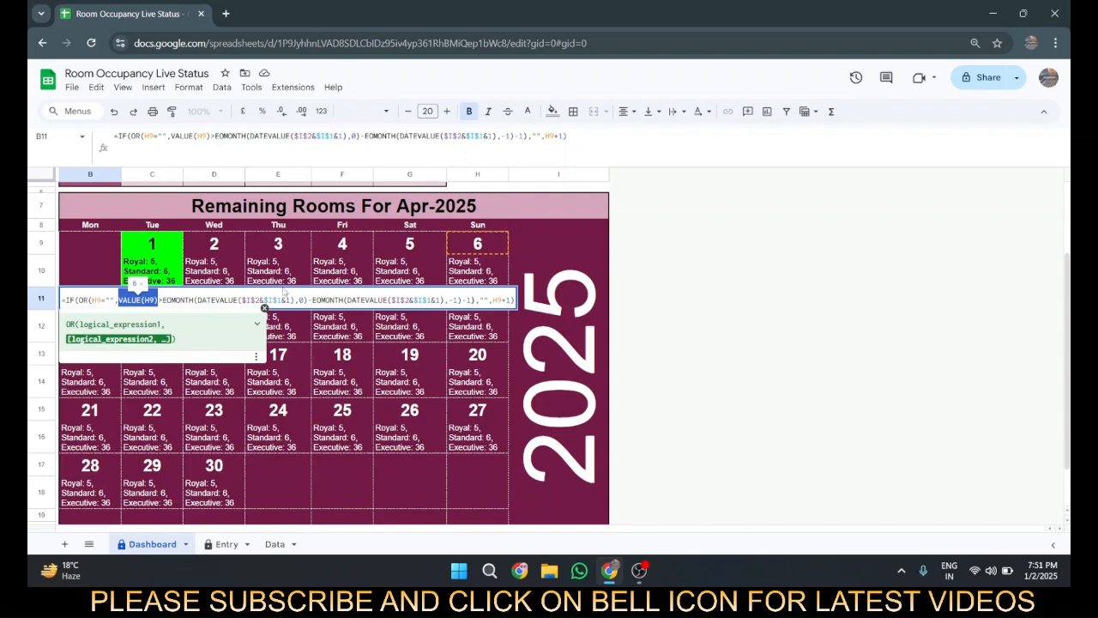
Step: Preview the result of DATEVALUE($I$2&$I$1&1), the start date of the first EOMONTH in the B11 formula
left_click(202, 301)
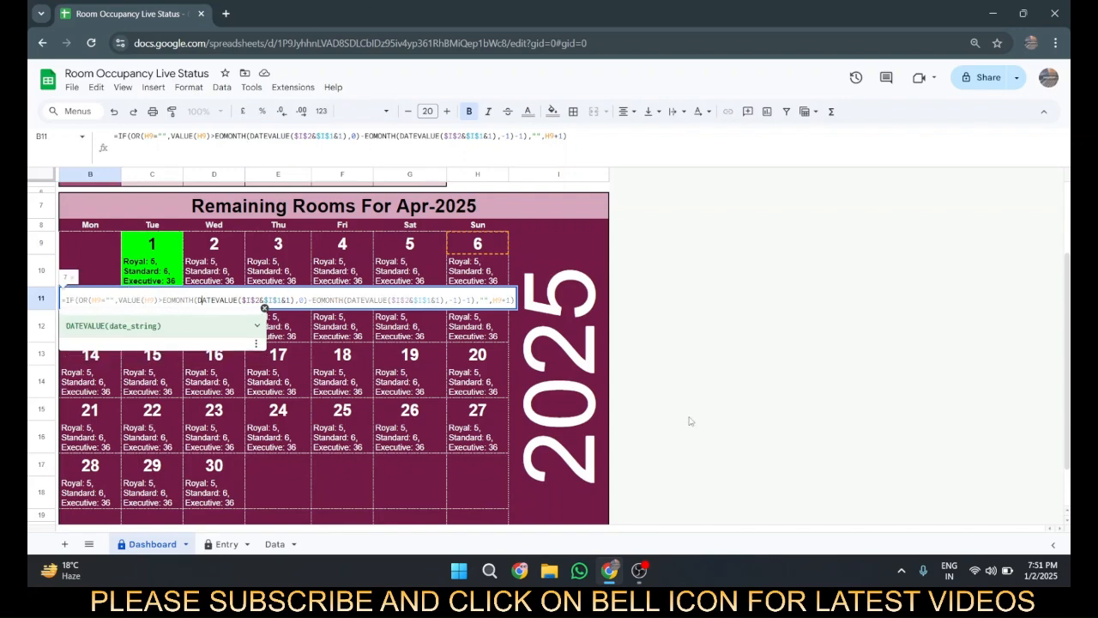
key("Left")
key("shift+Right")
key("shift+Right")
key("shift+Right")
key("shift+Right")
key("shift+Right")
key("shift+Right")
key("shift+Right")
key("shift+Right")
key("shift+Right")
key("shift+Right")
key("shift+Right")
key("shift+Right")
key("shift+Right")
key("shift+Right")
key("shift+Right")
key("shift+Right")
key("shift+Right")
key("shift+Right")
key("shift+Right")
key("shift+Right")
key("shift+Right")
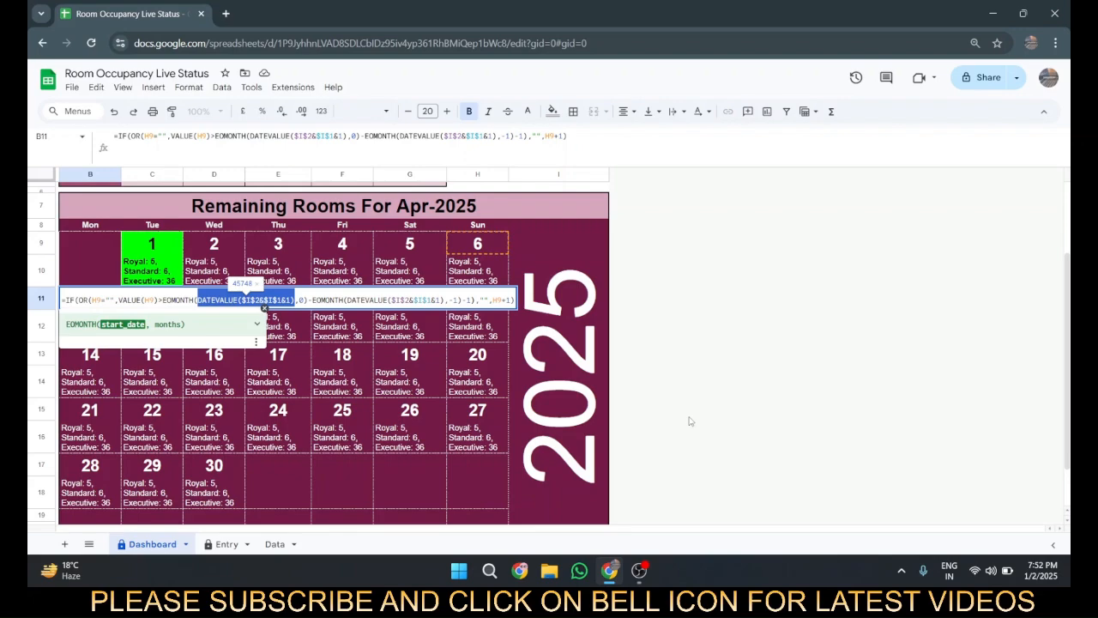
Step: Close the B11 formula and compare it with the Monday formula in B9 and the Tuesday formula in C11
key("Escape")
key("Up")
key("Up")
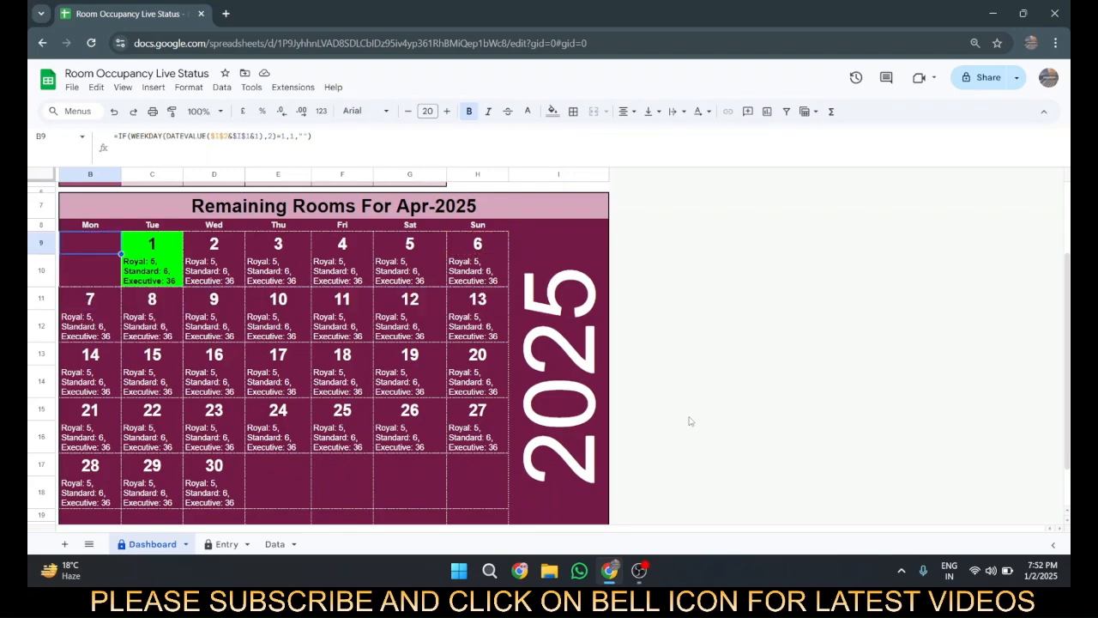
key("Down")
key("Down")
key("Right")
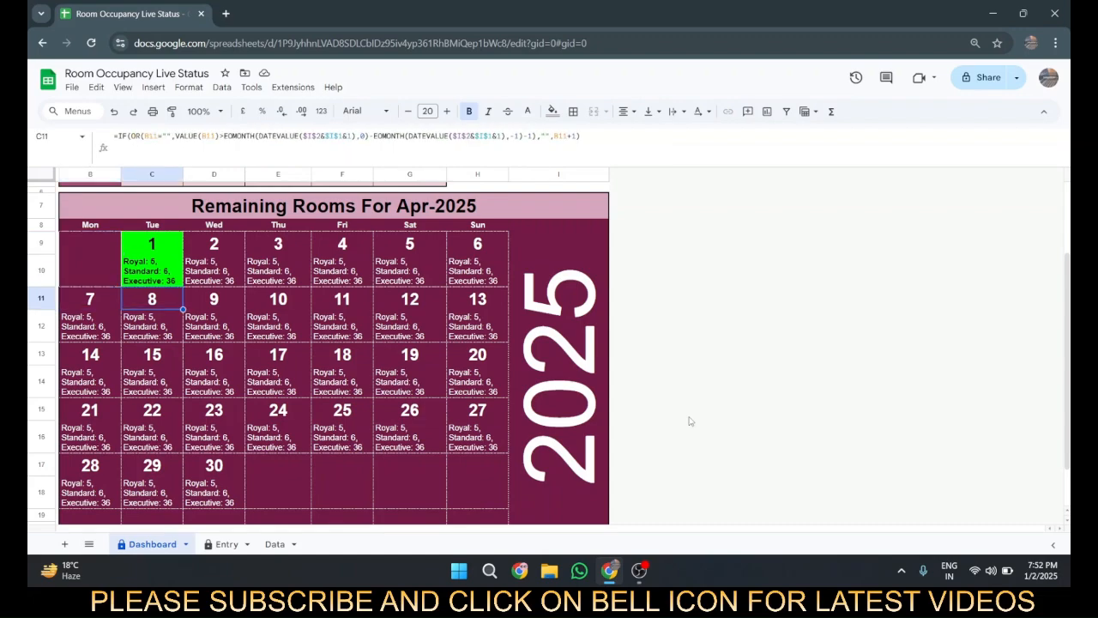
key("F2")
key("Escape")
key("Left")
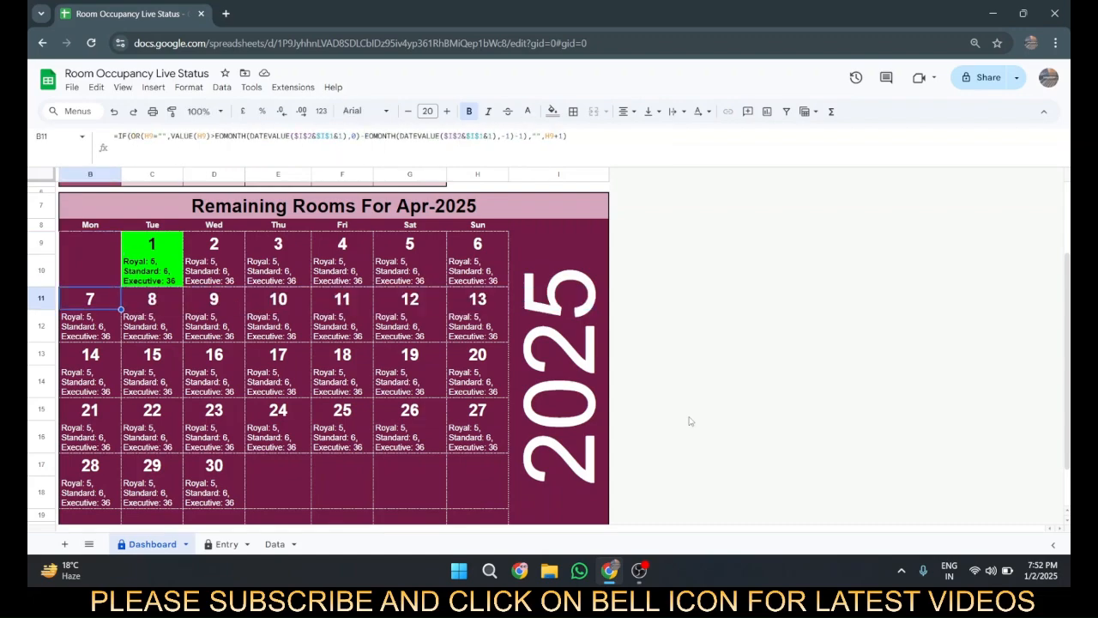
Step: Reopen the B11 formula and examine the first EOMONTH function with its start_date and months arguments
key("F2")
key("Left")
key("Left")
key("Left")
key("Left")
key("Left")
key("Left")
key("Left")
key("Left")
key("Left")
key("Left")
key("Left")
key("Left")
key("Left")
key("Left")
key("Left")
key("Left")
key("Left")
key("Left")
key("Left")
key("Left")
key("Left")
key("Left")
key("Left")
key("Left")
key("Left")
key("Left")
key("Left")
key("Left")
key("Left")
key("Left")
key("Left")
key("Left")
key("Left")
key("Left")
key("Left")
key("Left")
key("Left")
key("Left")
key("Left")
key("Left")
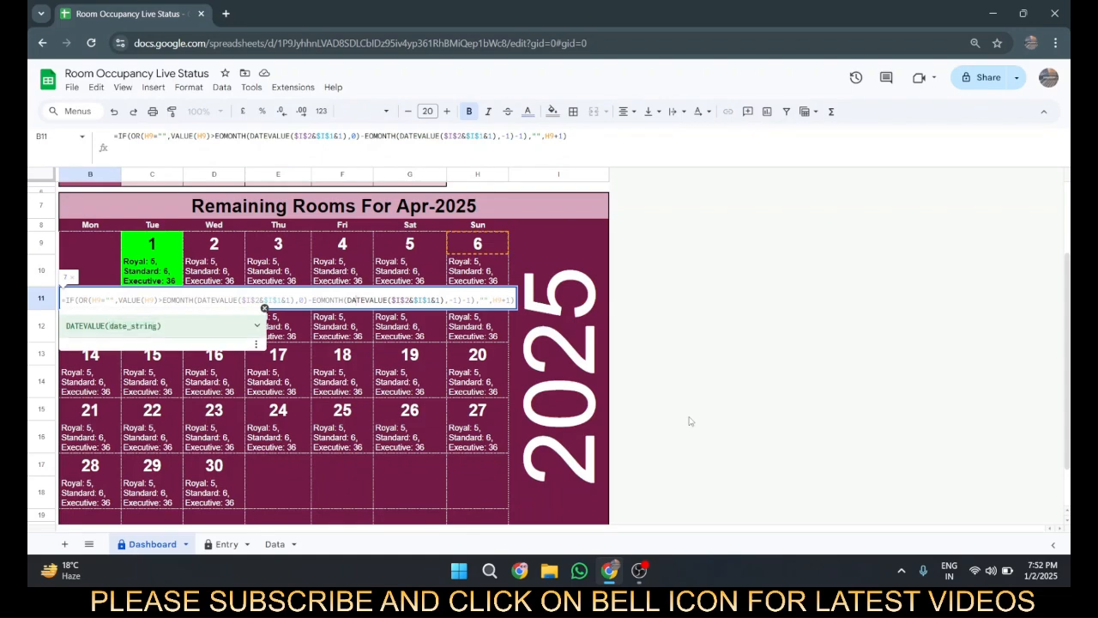
key("Left")
key("Left")
key("Left")
key("Left")
key("Left")
key("Left")
key("Left")
key("Left")
key("Left")
key("Left")
key("Left")
key("Left")
key("Left")
key("Left")
key("Left")
key("Left")
key("Left")
key("Left")
key("Left")
key("Left")
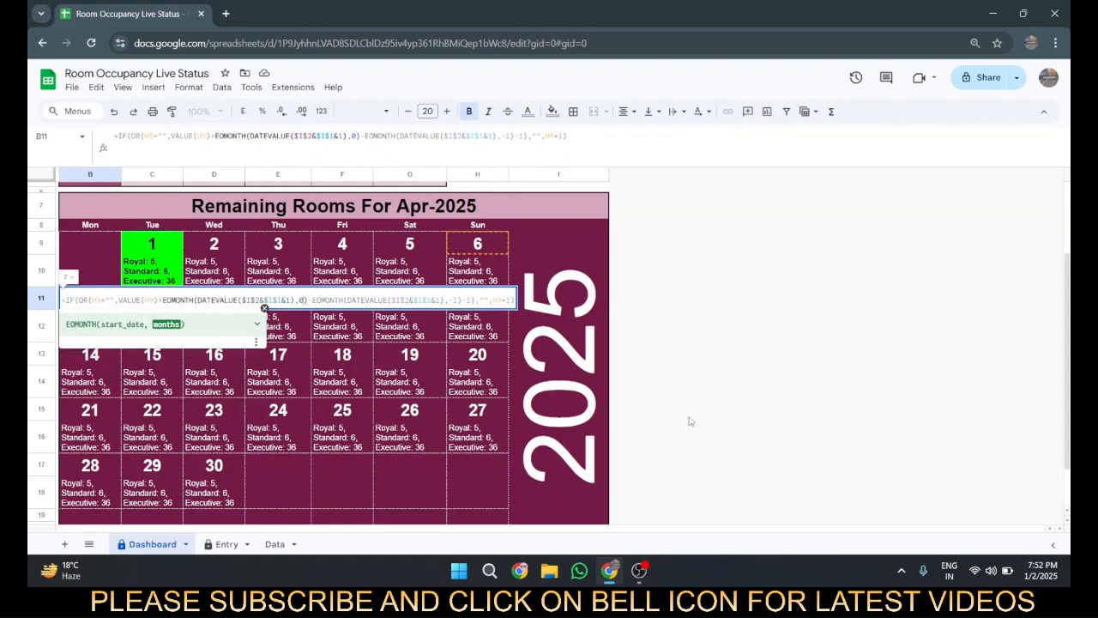
key("Left")
key("Left")
key("Left")
key("Left")
key("Left")
key("Left")
key("Left")
key("Left")
key("Left")
key("Left")
key("Left")
key("Left")
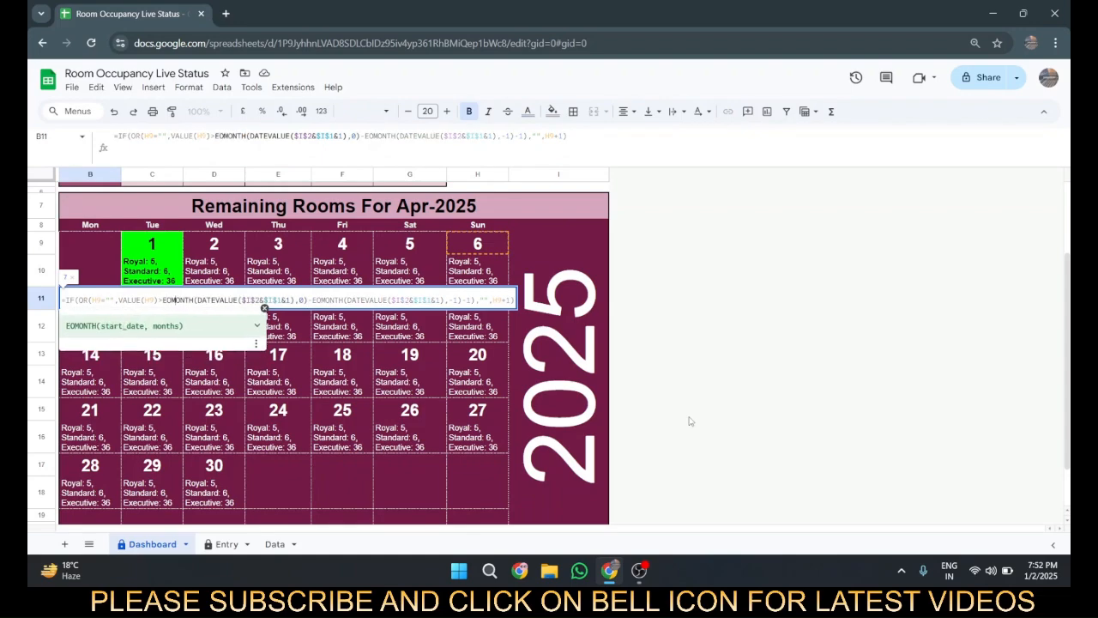
key("Right")
key("Right")
key("Right")
key("Right")
key("Right")
key("Right")
key("Right")
key("Right")
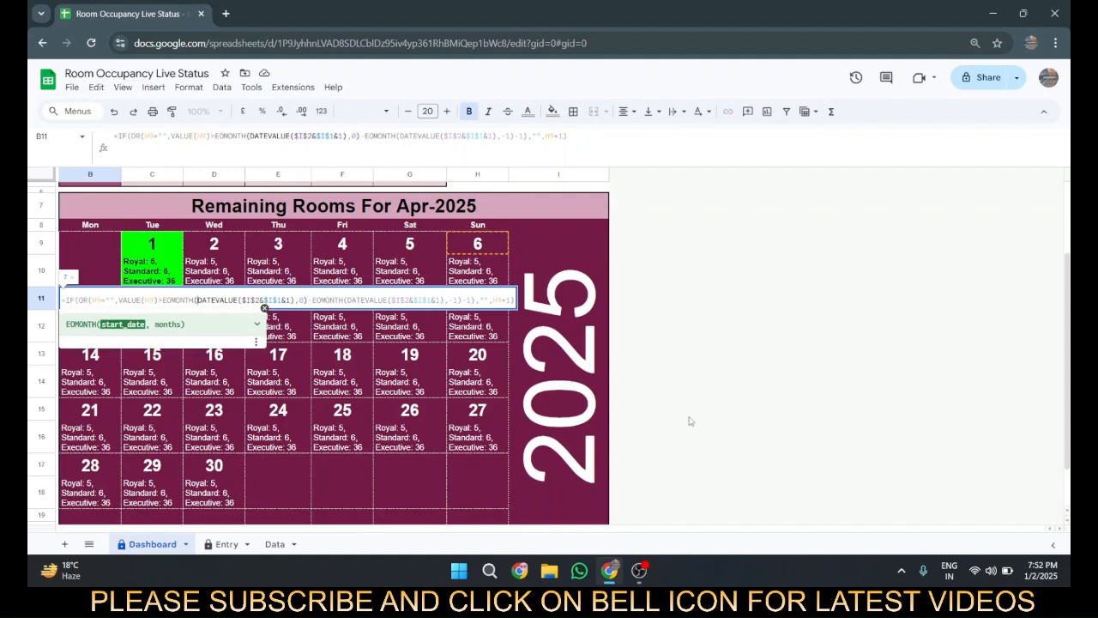
Step: Preview the result of DATEVALUE($I$2&$I$1&1), the start date of the second EOMONTH in the B11 formula
key("Right")
key("Right")
key("Right")
key("Right")
key("Right")
key("Right")
key("Right")
key("Right")
key("Right")
key("Right")
key("Right")
key("Right")
key("Right")
key("Right")
key("Right")
key("Right")
key("Right")
key("Right")
key("Right")
key("Right")
key("Right")
key("shift+Right")
key("shift+Right")
key("shift+Right")
key("shift+Right")
key("shift+Right")
key("shift+Right")
key("shift+Right")
key("shift+Right")
key("shift+Right")
key("shift+Right")
key("shift+Right")
key("shift+Right")
key("shift+Right")
key("shift+Right")
key("shift+Right")
key("shift+Right")
key("shift+Right")
key("shift+Right")
key("shift+Right")
key("shift+Right")
key("shift+Right")
key("shift+Right")
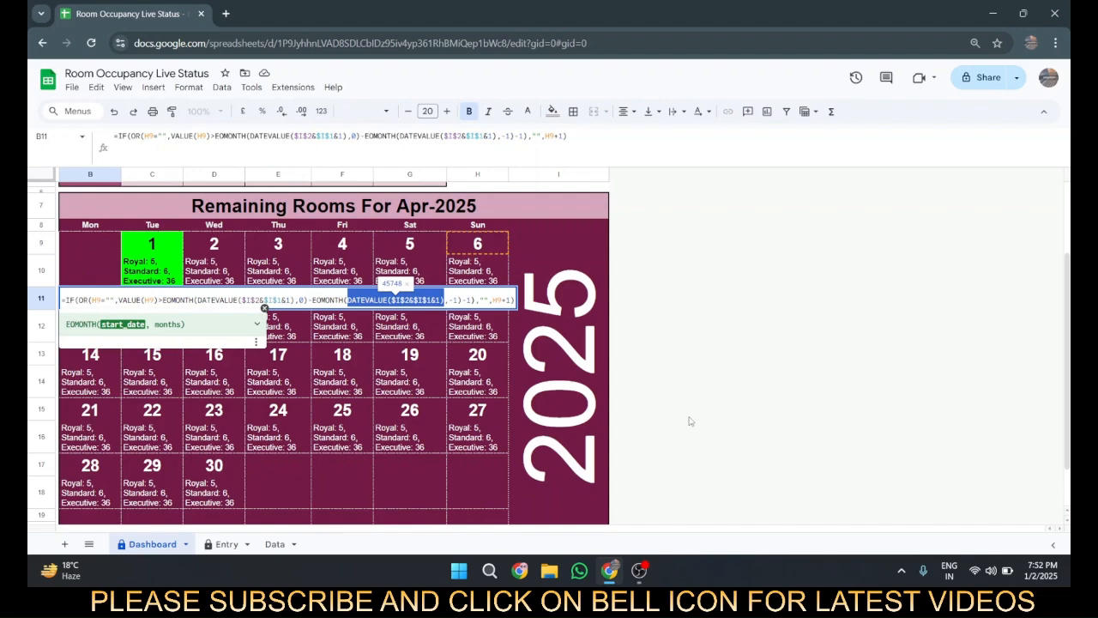
key("Left")
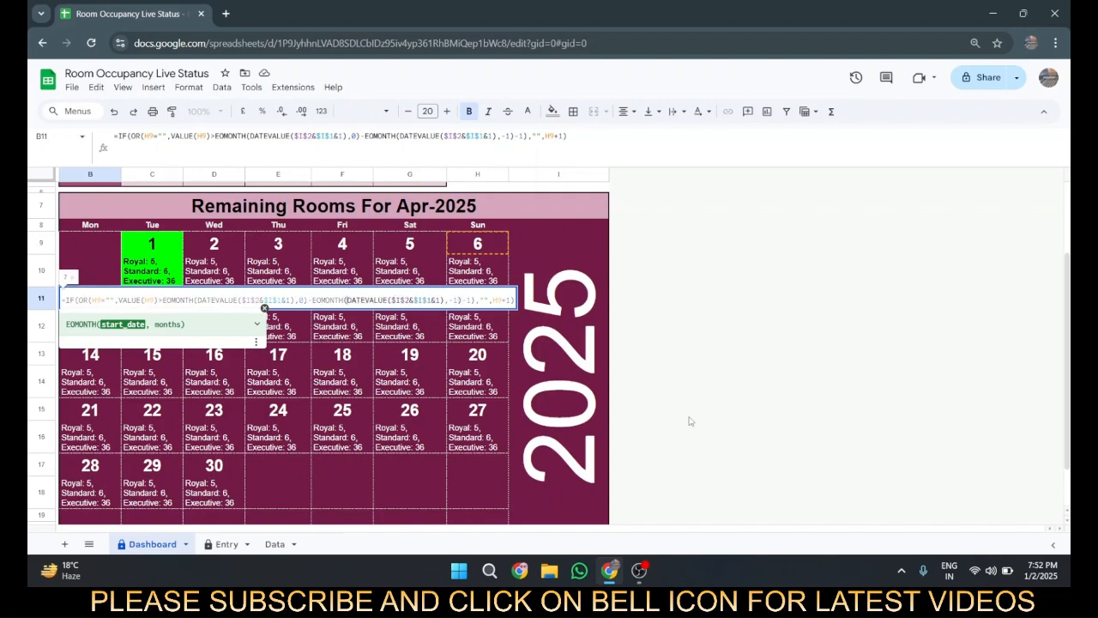
Step: Preview the result of the complete second EOMONTH function, EOMONTH(DATEVALUE($I$2&$I$1&1),-1), in the B11 formula
key("Right")
key("Right")
key("Right")
key("Right")
key("Right")
key("Right")
key("Right")
key("Right")
key("Right")
key("Right")
key("Right")
key("Right")
key("Right")
key("Right")
key("Right")
key("Right")
key("Right")
key("Right")
key("Right")
key("Right")
key("Right")
key("Right")
key("Right")
key("Right")
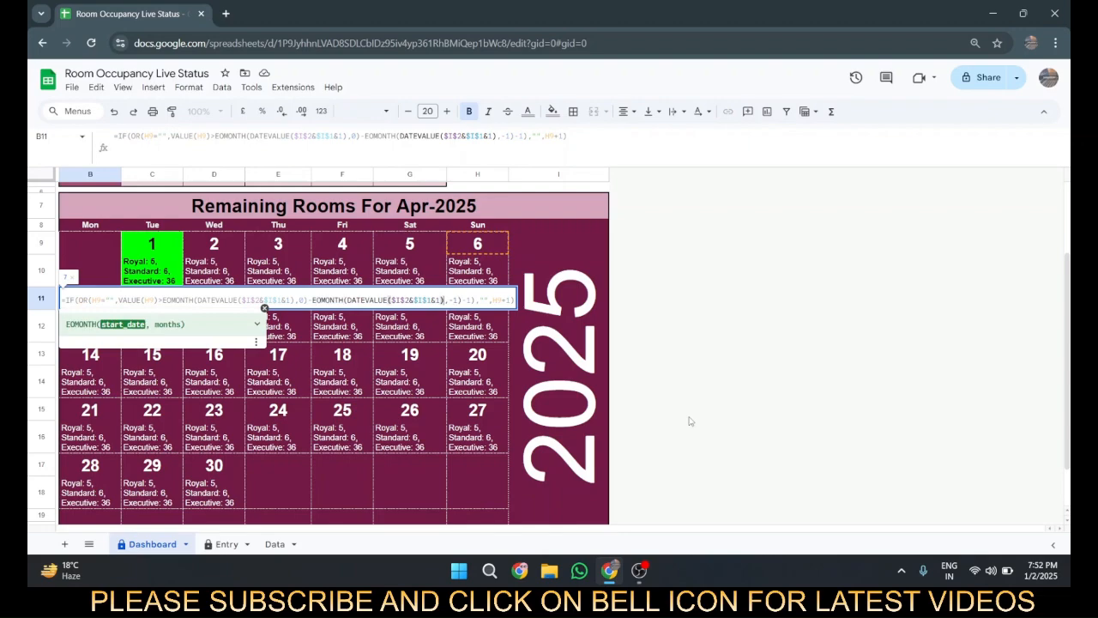
key("shift+Left")
key("shift+Left")
key("Right")
key("Right")
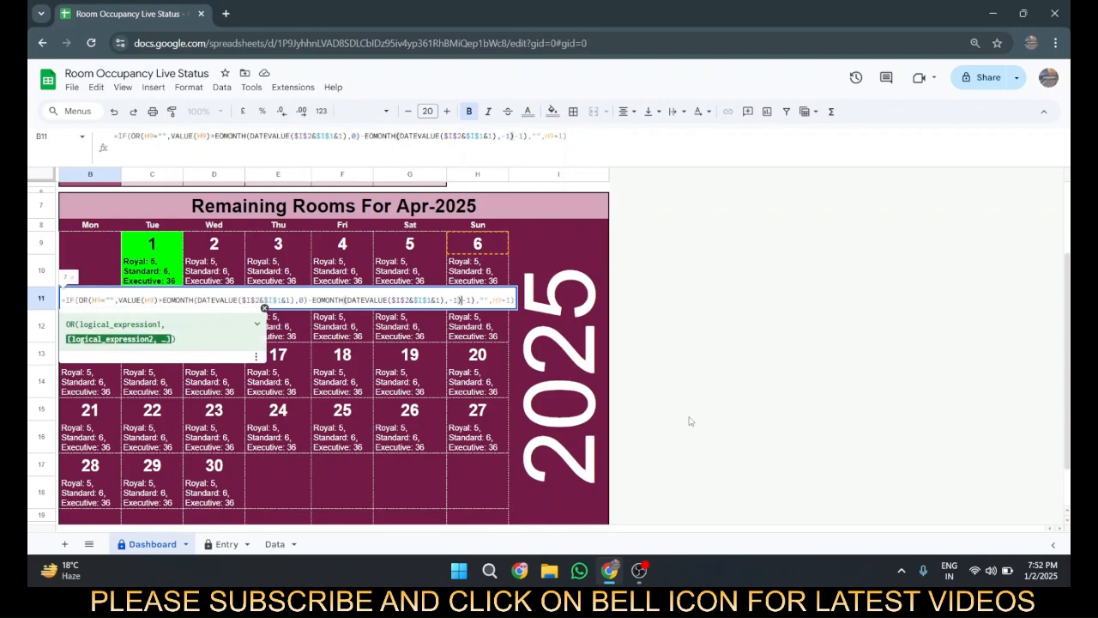
key("shift+Left")
key("shift+Left")
key("shift+Left")
key("shift+Left")
key("shift+Left")
key("shift+Left")
key("shift+Left")
key("shift+Left")
key("shift+Left")
key("shift+Left")
key("shift+Left")
key("shift+Left")
key("shift+Left")
key("shift+Left")
key("shift+Left")
key("shift+Left")
key("shift+Left")
key("shift+Left")
key("shift+Left")
key("shift+Left")
key("shift+Left")
key("shift+Left")
key("shift+Left")
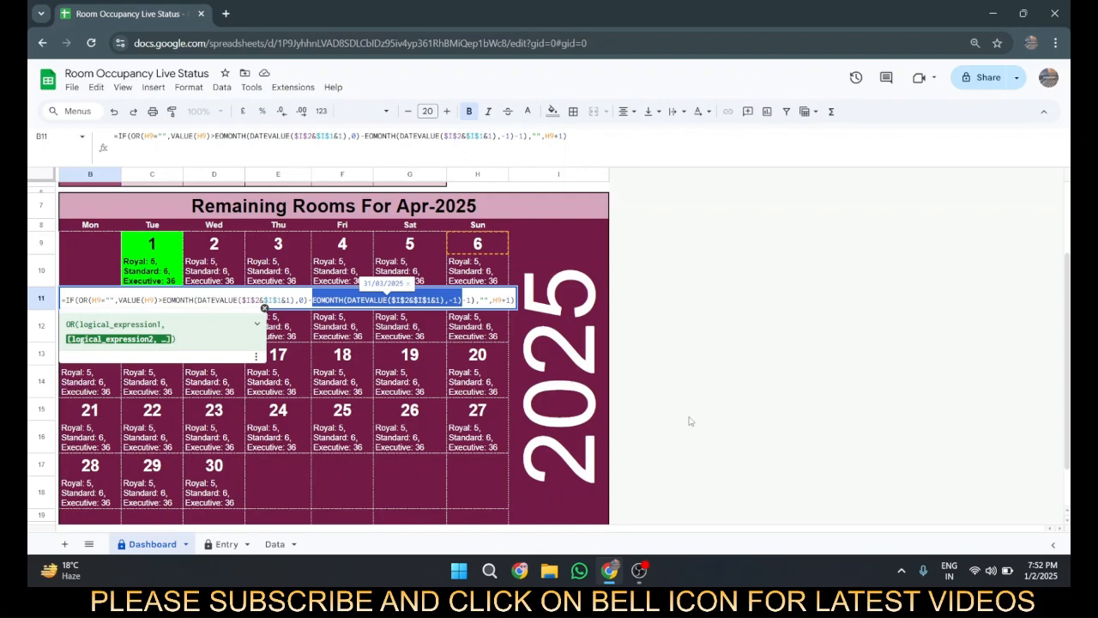
key("Right")
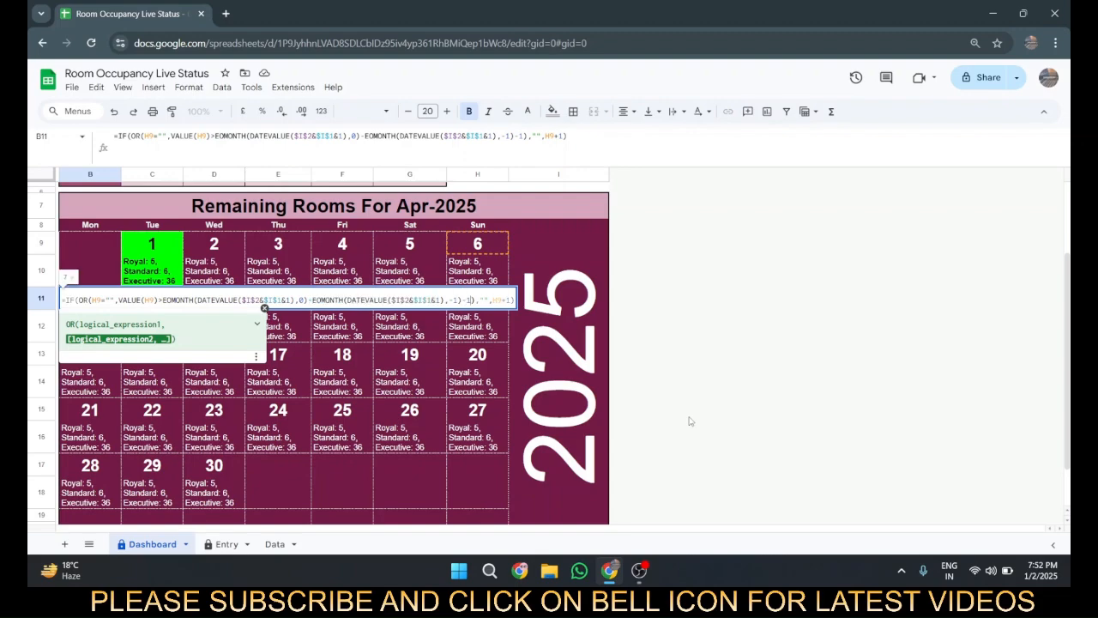
Step: Highlight the B11 expression from the first EOMONTH through the second EOMONTH and the final -1 of the OR condition
key("Right")
key("Right")
key("Right")
key("shift+Left")
key("shift+Left")
key("shift+Left")
key("shift+Left")
key("shift+Left")
key("shift+Left")
key("shift+Left")
key("shift+Left")
key("shift+Left")
key("shift+Left")
key("shift+Left")
key("shift+Left")
key("shift+Left")
key("shift+Left")
key("shift+Left")
key("shift+Left")
key("shift+Left")
key("shift+Left")
key("shift+Left")
key("shift+Left")
key("shift+Left")
key("shift+Left")
key("shift+Left")
key("shift+Left")
key("shift+Left")
key("shift+Left")
key("shift+Left")
key("shift+Left")
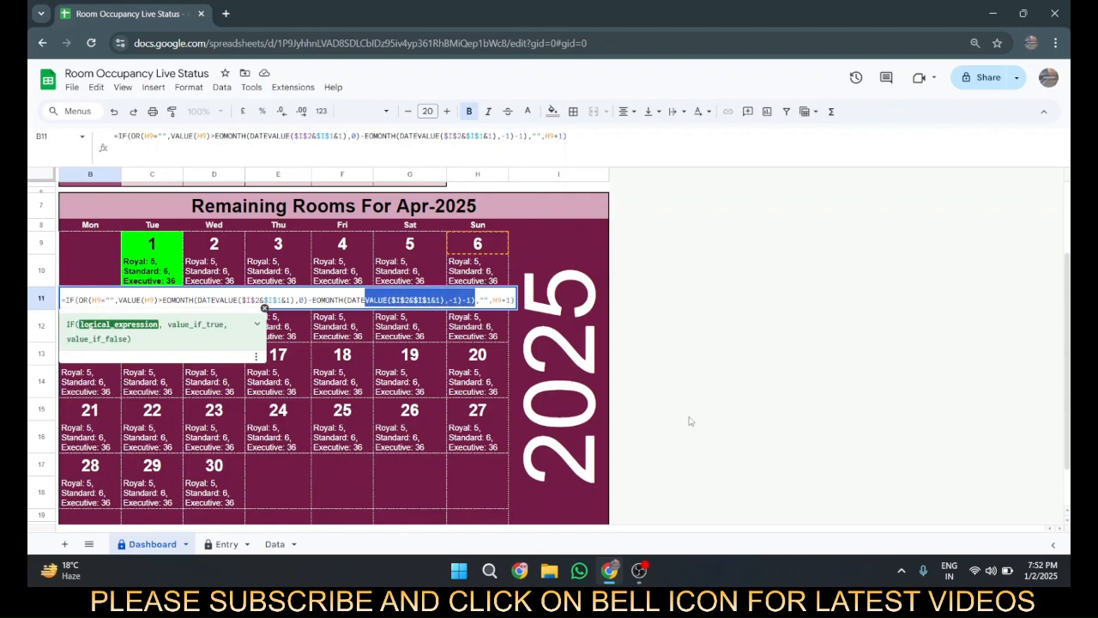
key("shift+Right")
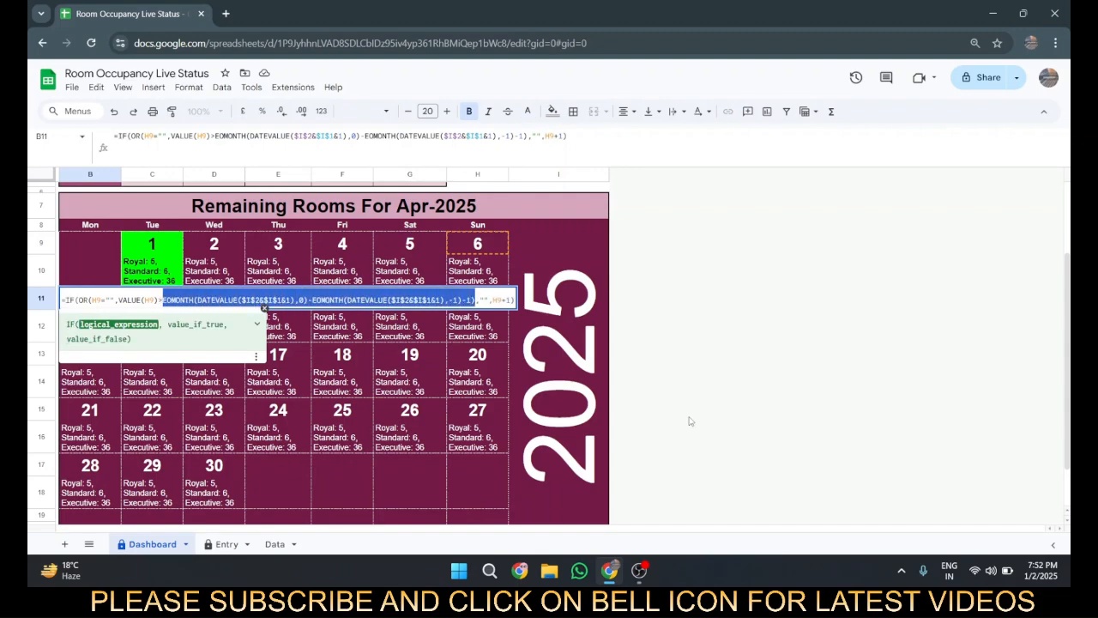
Step: Examine the IF function's value_if_true "" and value_if_false H9+1 in B11, and close the formula unchanged
key("Right")
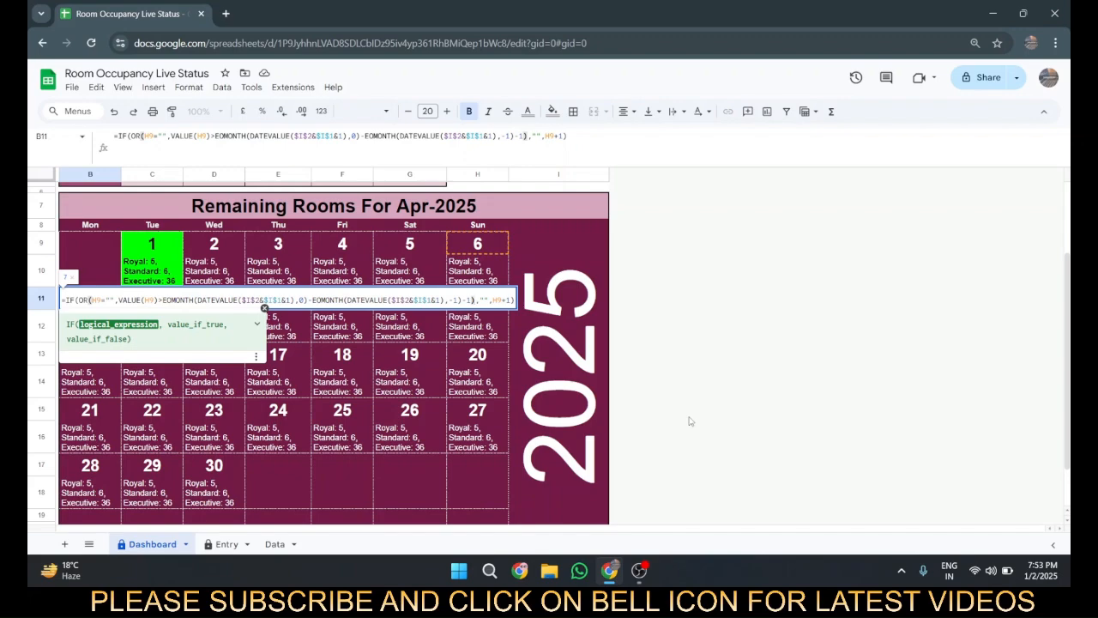
key("Right")
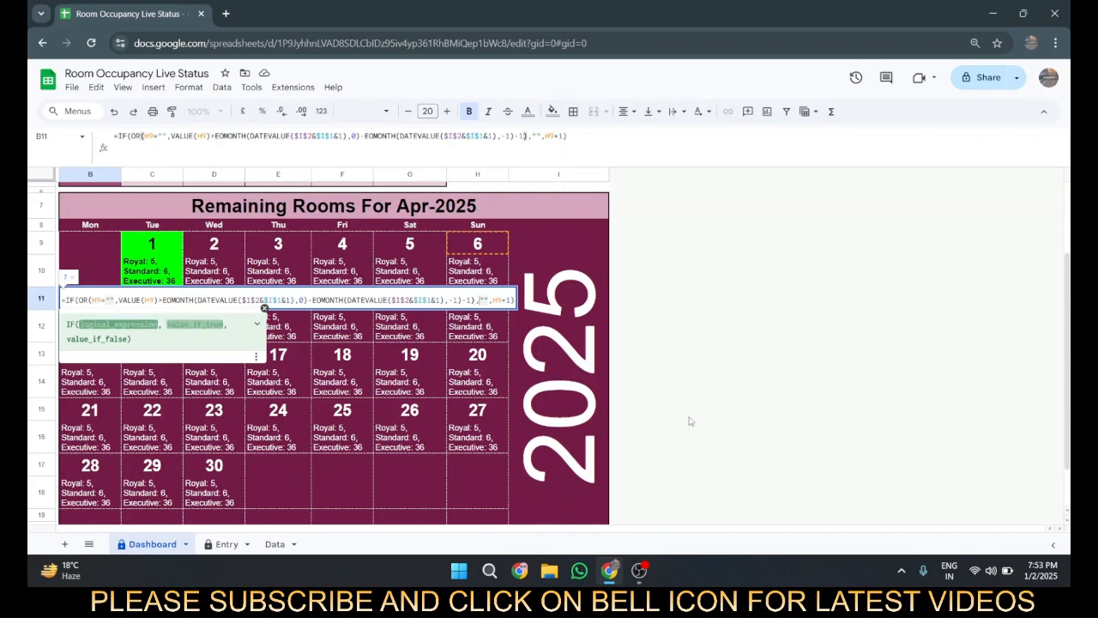
key("Right")
key("Right")
key("Right")
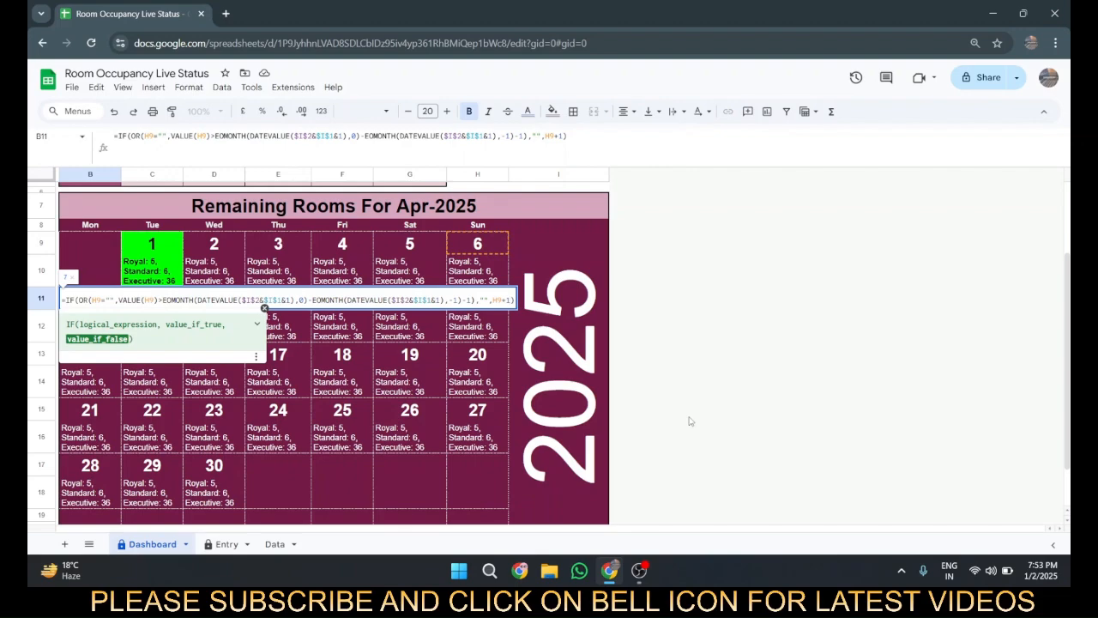
key("Escape")
Step: Review the second-week date formulas up to D11 and the Monday column formulas down to B19
key("Left")
key("Right")
key("Right")
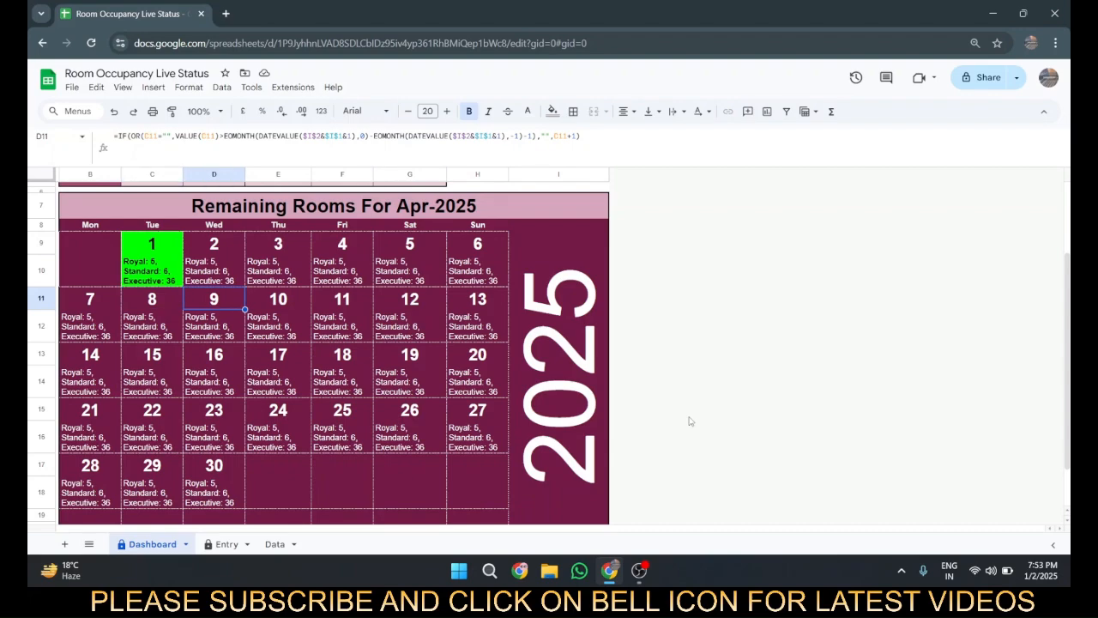
key("Left")
key("Down")
key("Down")
key("Down")
key("Down")
key("Down")
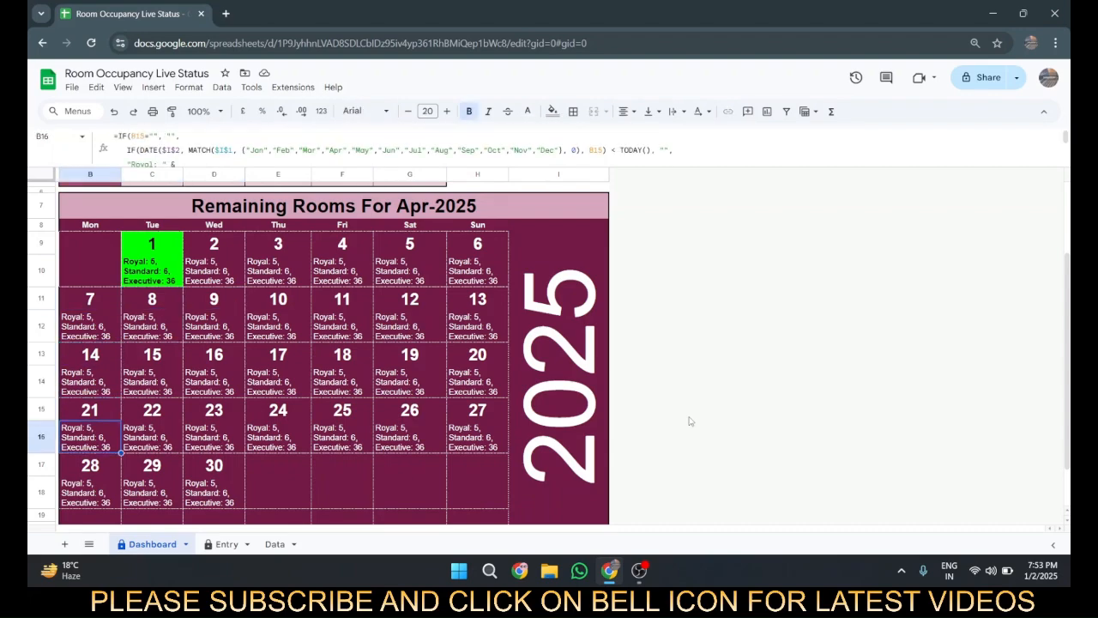
key("Down")
key("Down")
key("Down")
key("Down")
key("Down")
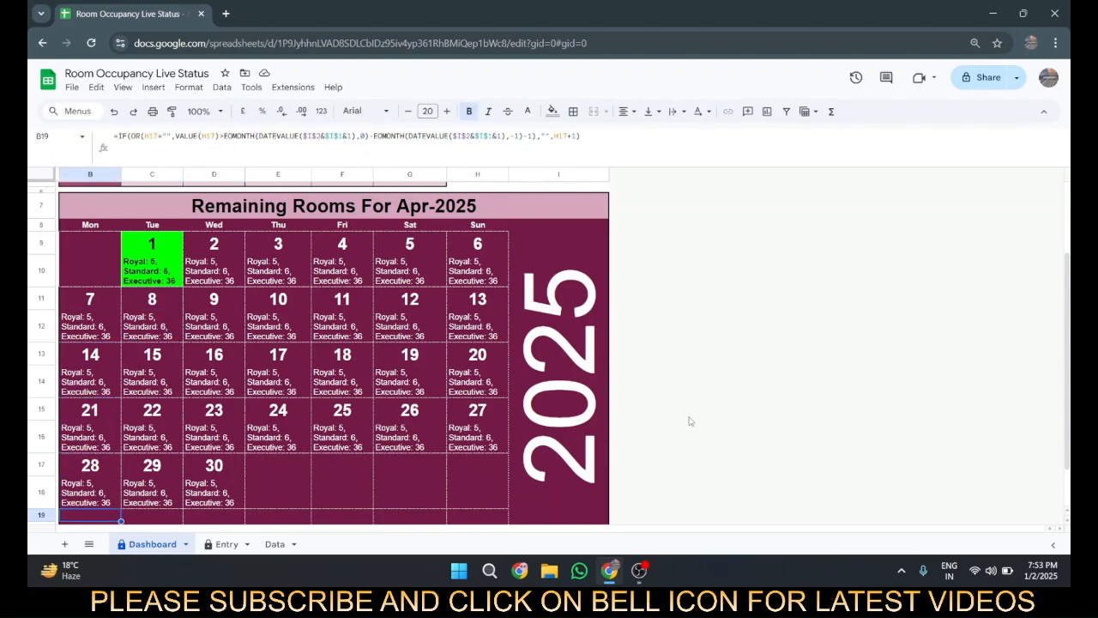
Step: Check the date formulas across the calendar's last week in row 19, up to Sunday in H19
key("Up")
key("Up")
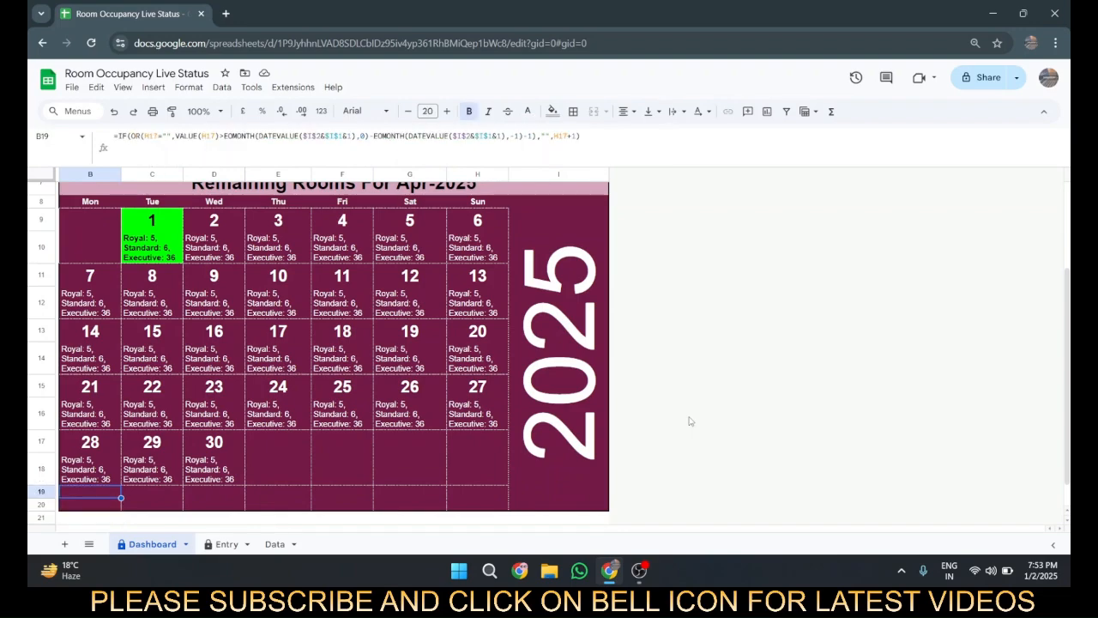
key("Right")
key("Right")
key("Right")
key("Right")
key("Right")
key("Right")
key("Right")
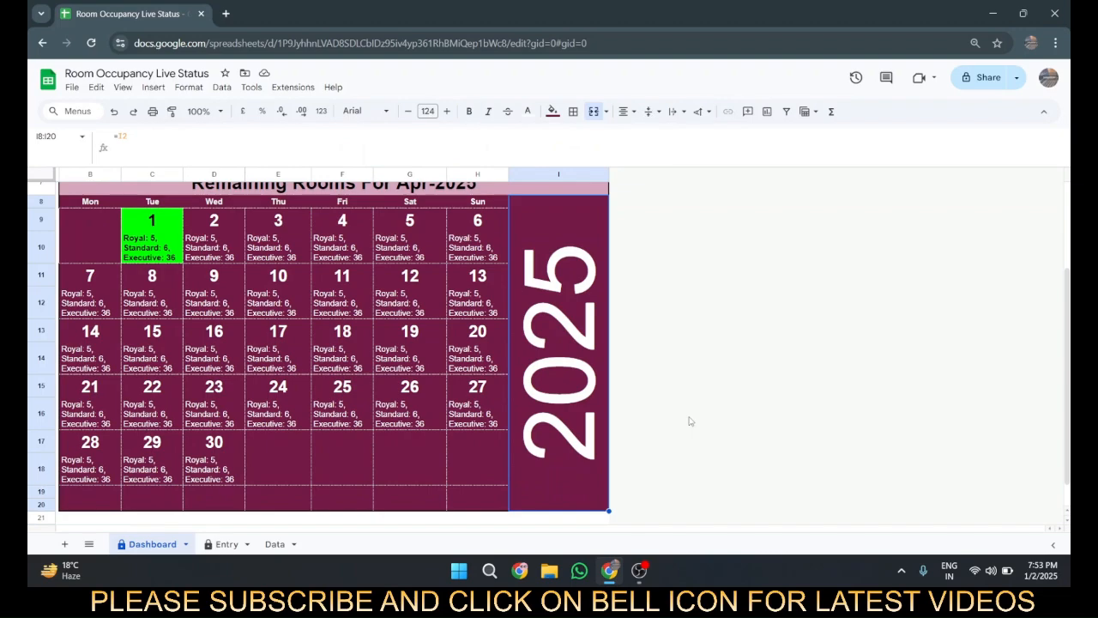
key("Left")
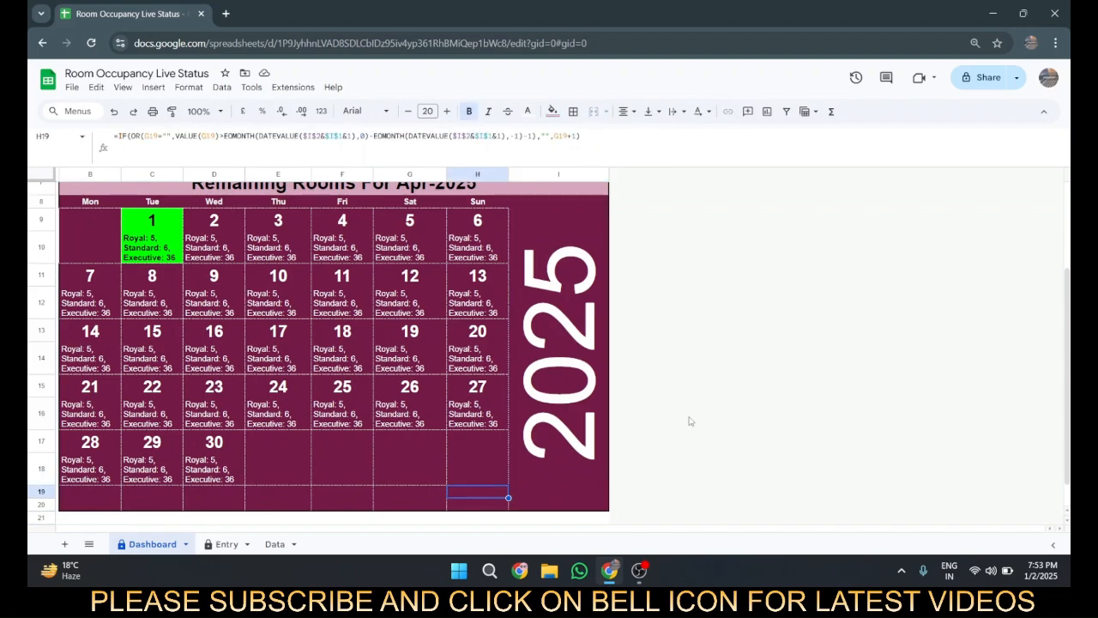
Step: Open the remaining-rooms formula in B10 and go to its nested IF(DATE(...)) condition
scroll(113, 289, "up", 3)
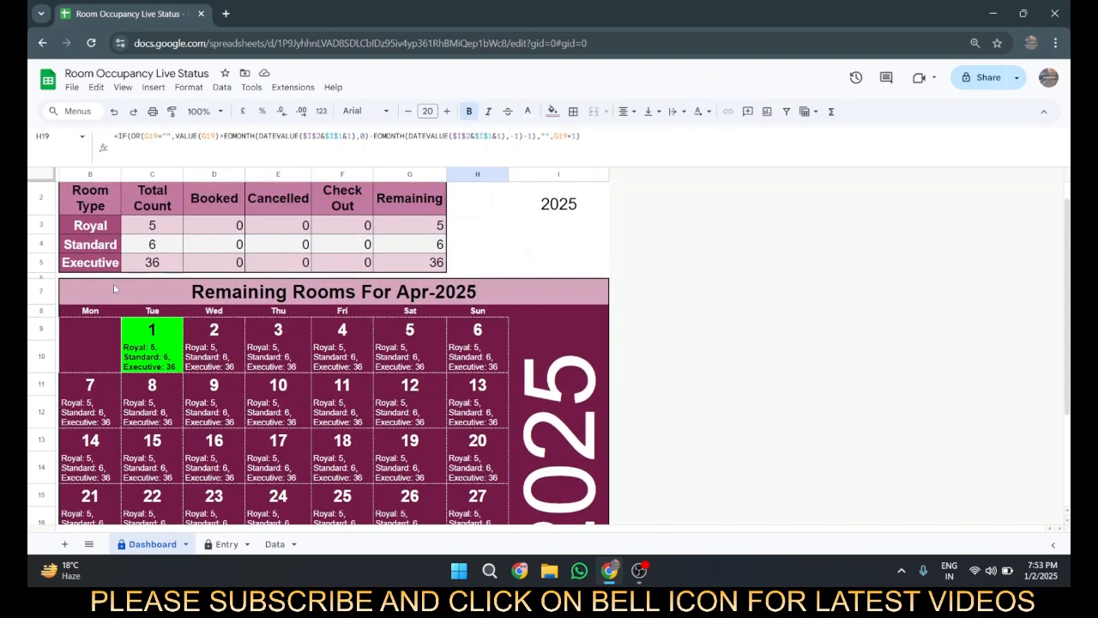
scroll(113, 284, "down", 3)
left_click(102, 267)
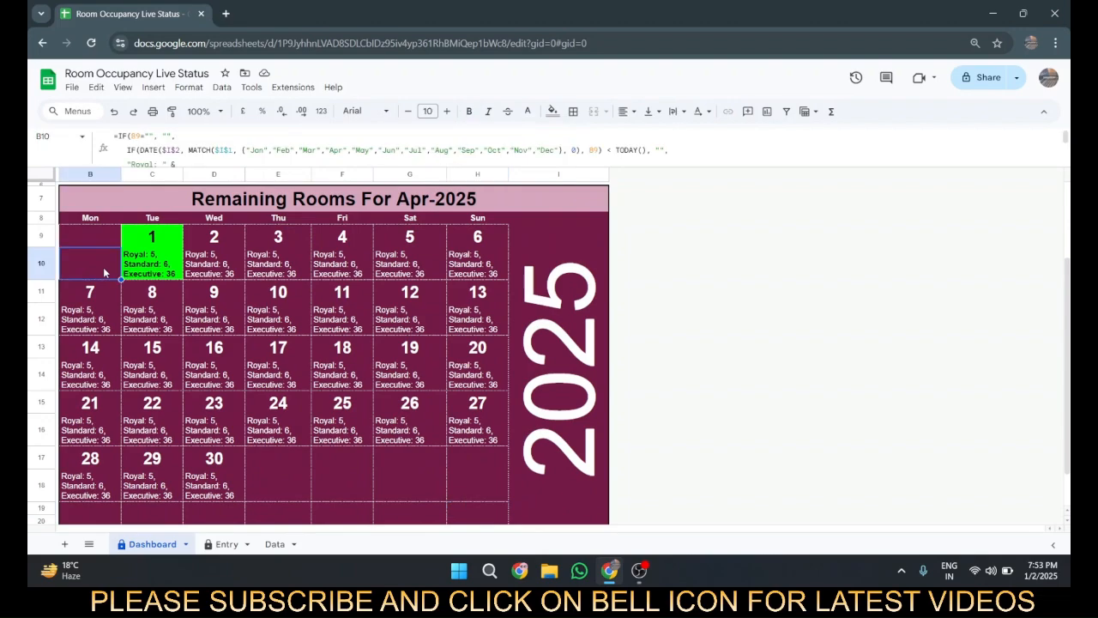
double_click(102, 267)
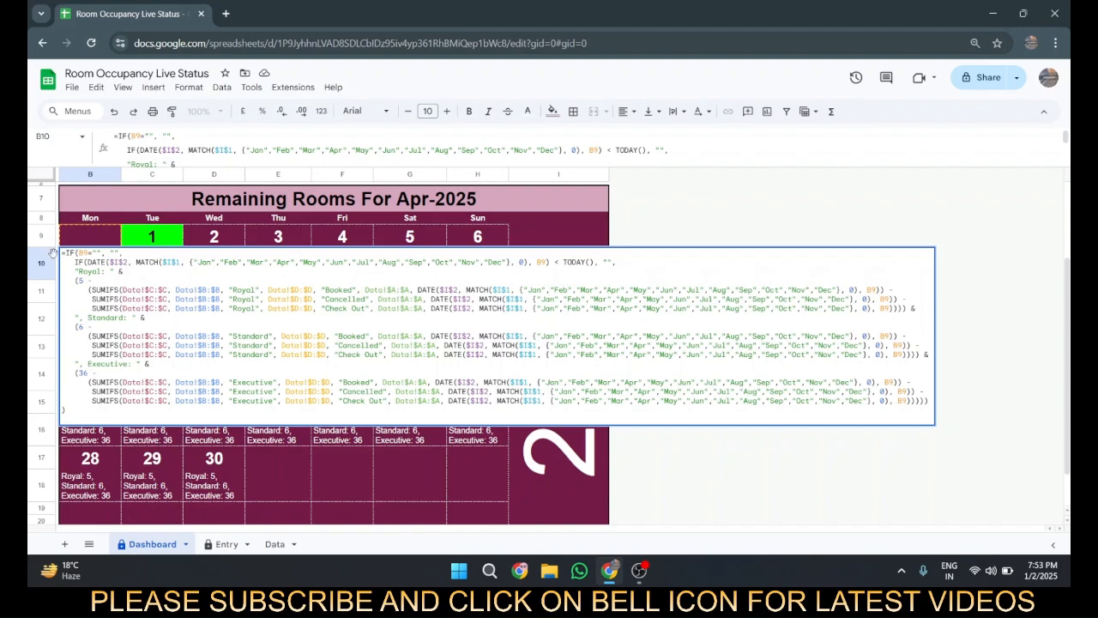
left_click(83, 261)
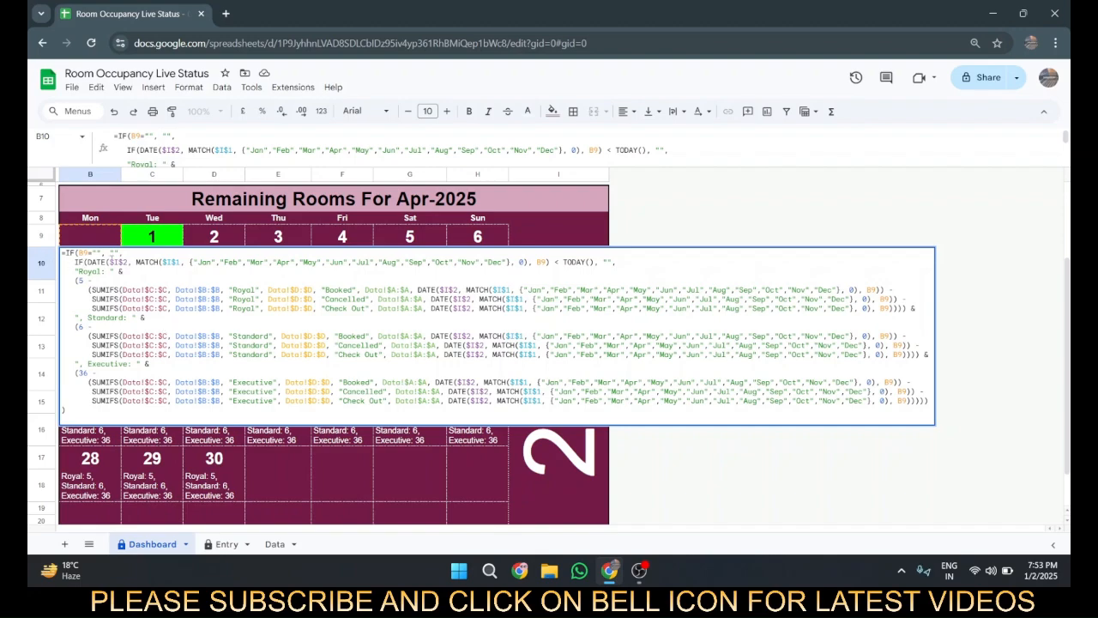